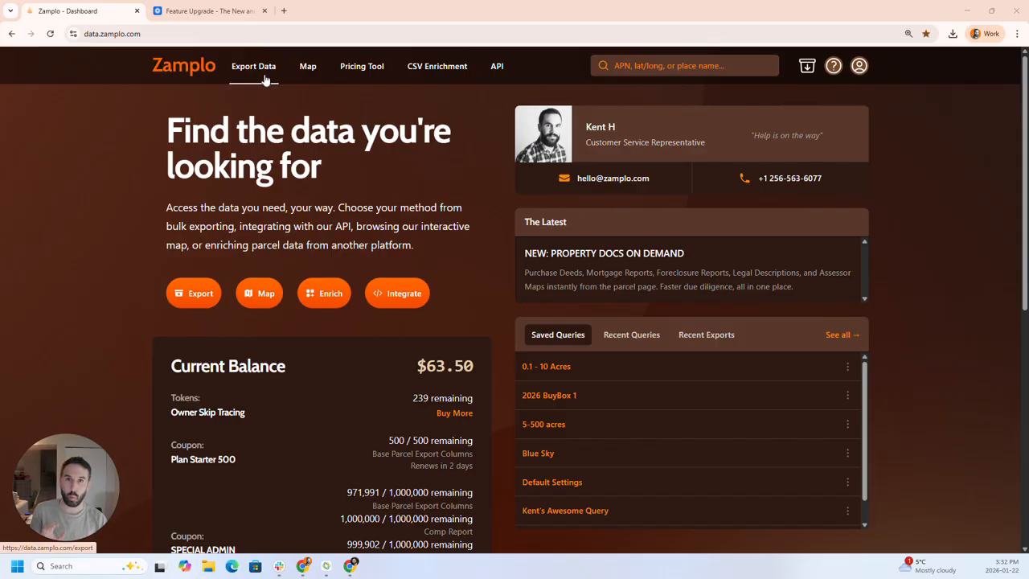
Open the parcel export page and load the saved query 2026 BuyBox 1
{"action": "left_click", "coordinate": [265, 79]}
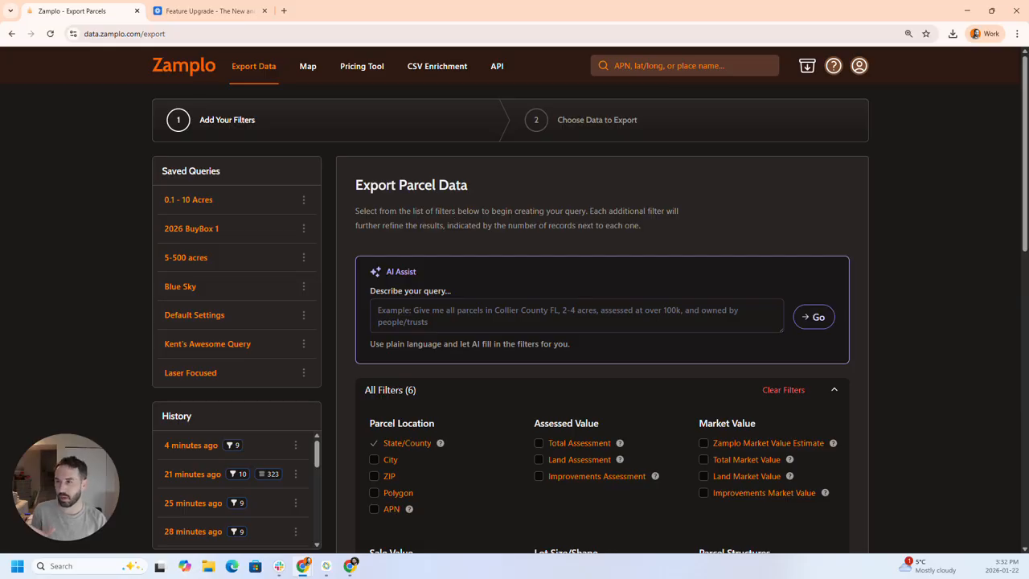
{"action": "left_click_drag", "start_coordinate": [1025, 169], "coordinate": [1025, 211]}
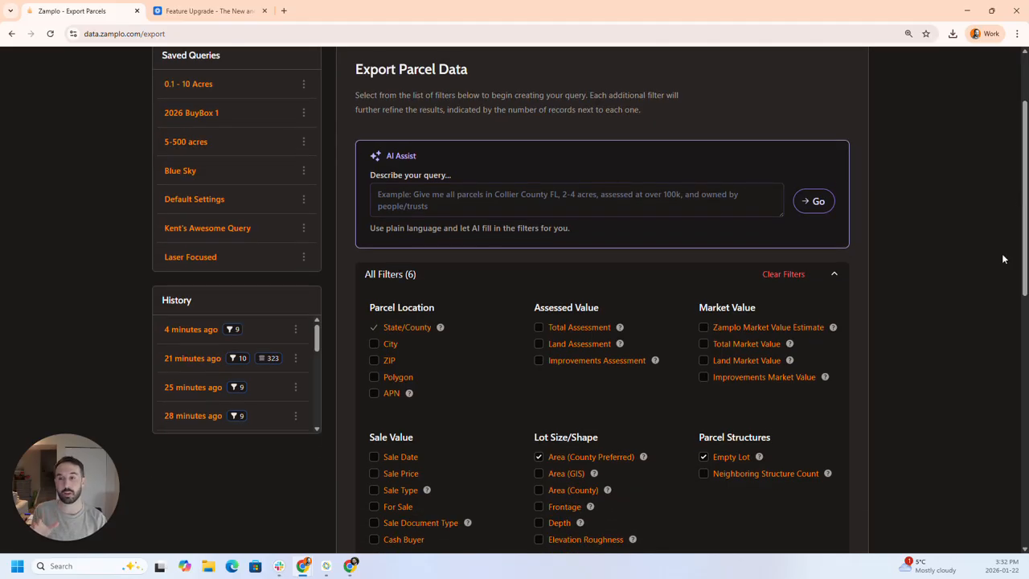
{"action": "left_click", "coordinate": [205, 115]}
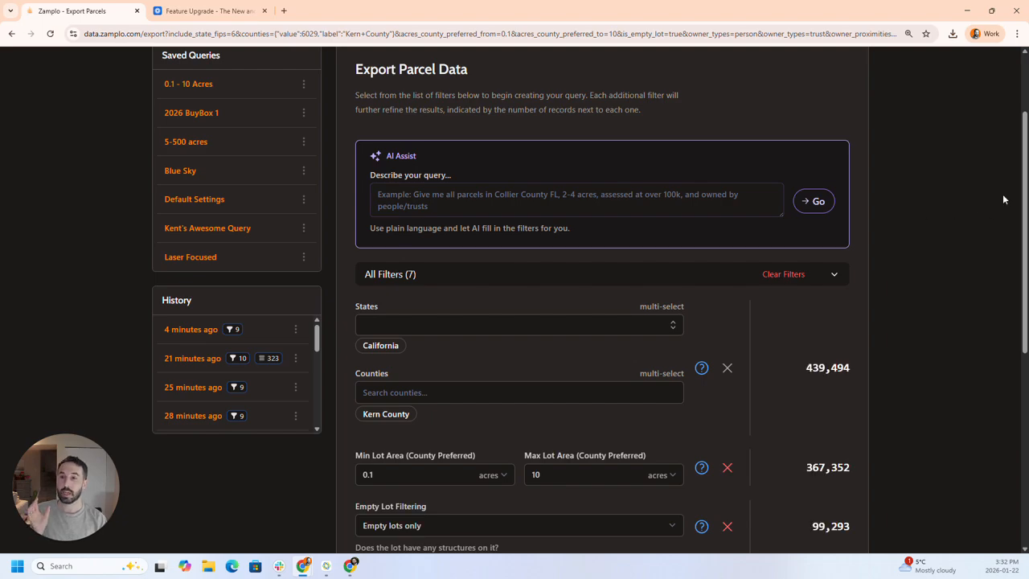
Review the loaded query's filters and the remaining parcel count after each one, down to the final total
{"action": "left_click_drag", "start_coordinate": [1022, 178], "coordinate": [1017, 315]}
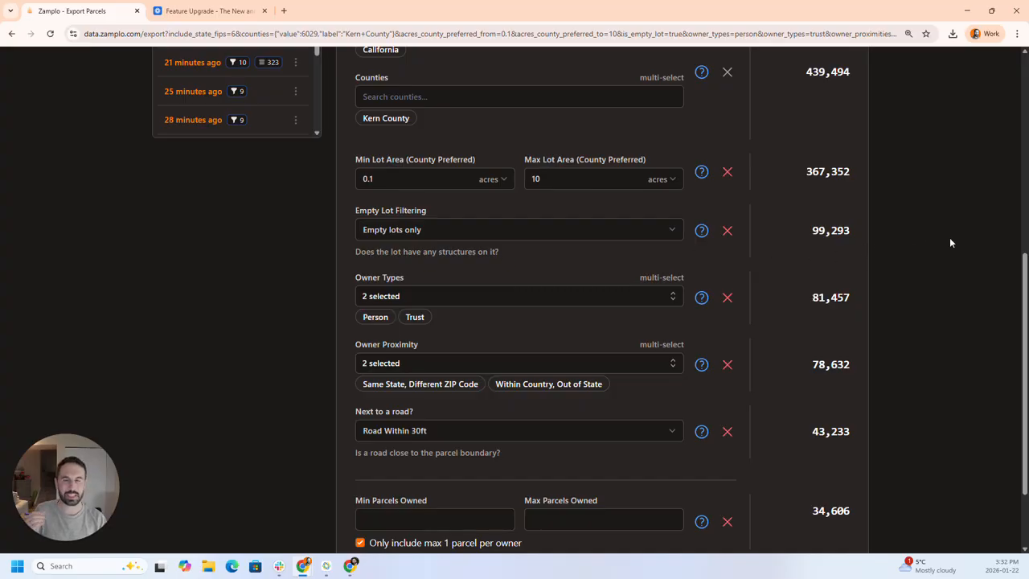
{"action": "left_click_drag", "start_coordinate": [1024, 267], "coordinate": [1008, 304]}
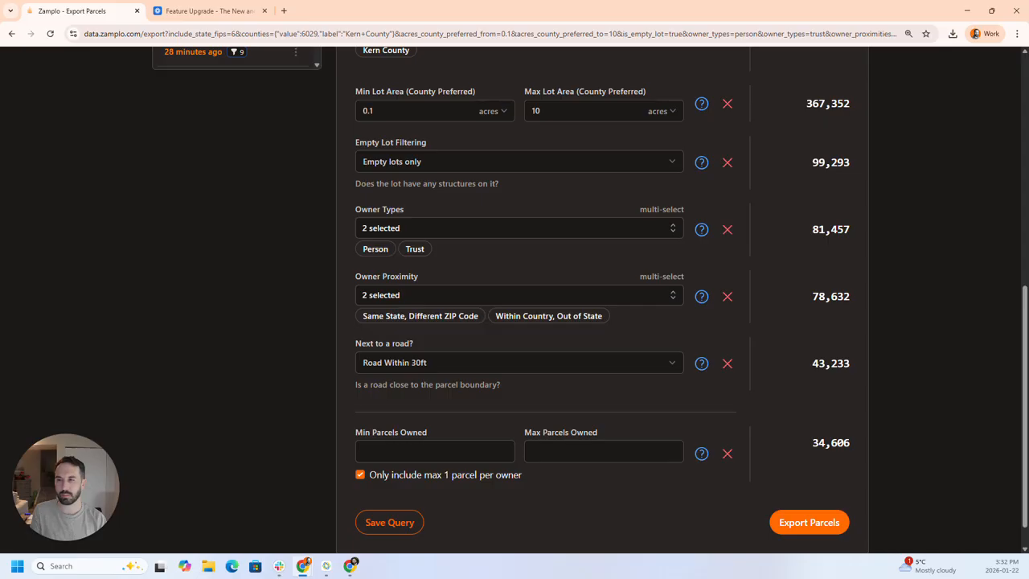
{"action": "left_click_drag", "start_coordinate": [811, 442], "coordinate": [855, 447]}
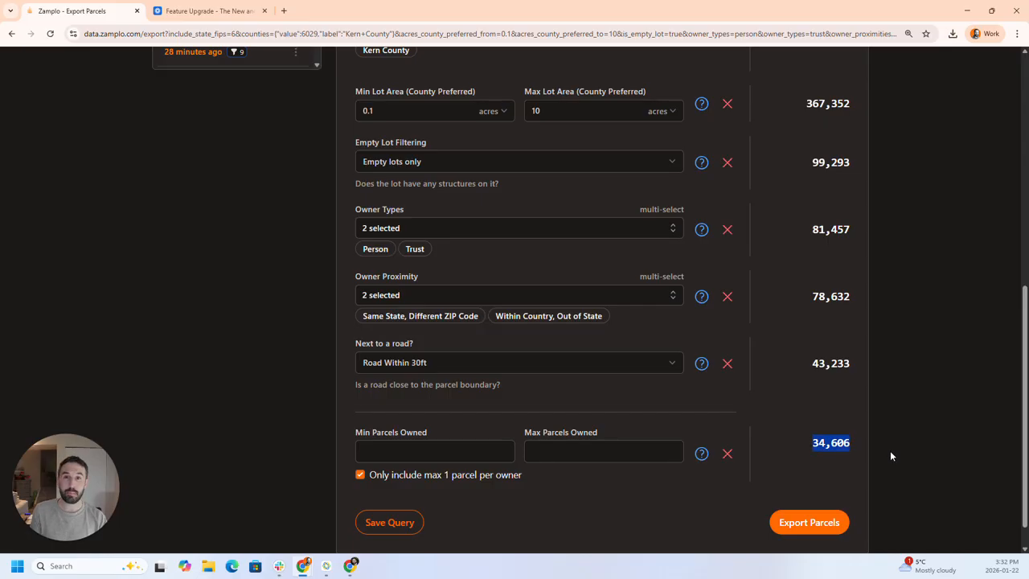
{"action": "left_click", "coordinate": [858, 451]}
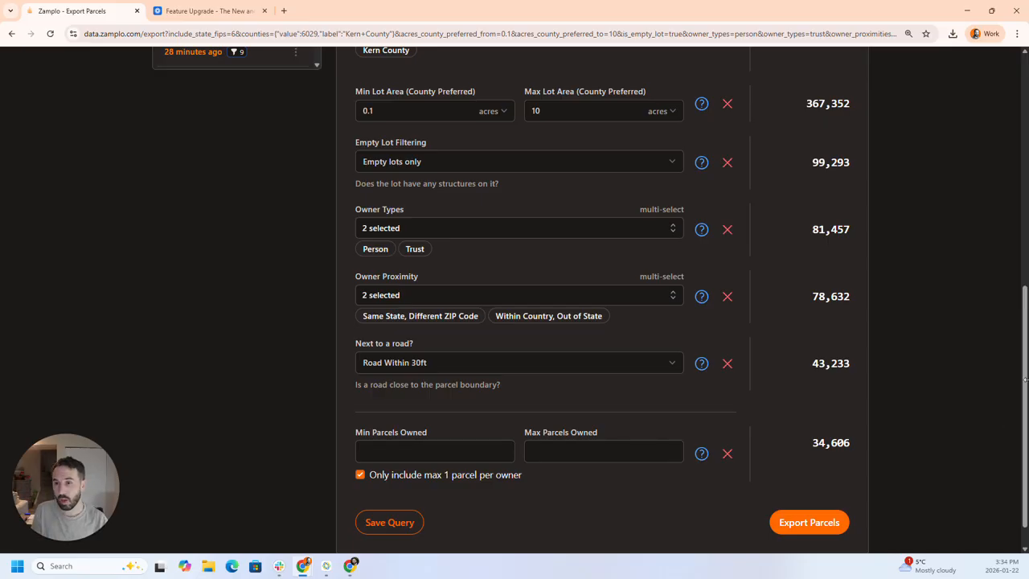
{"action": "left_click_drag", "start_coordinate": [1023, 386], "coordinate": [1023, 153]}
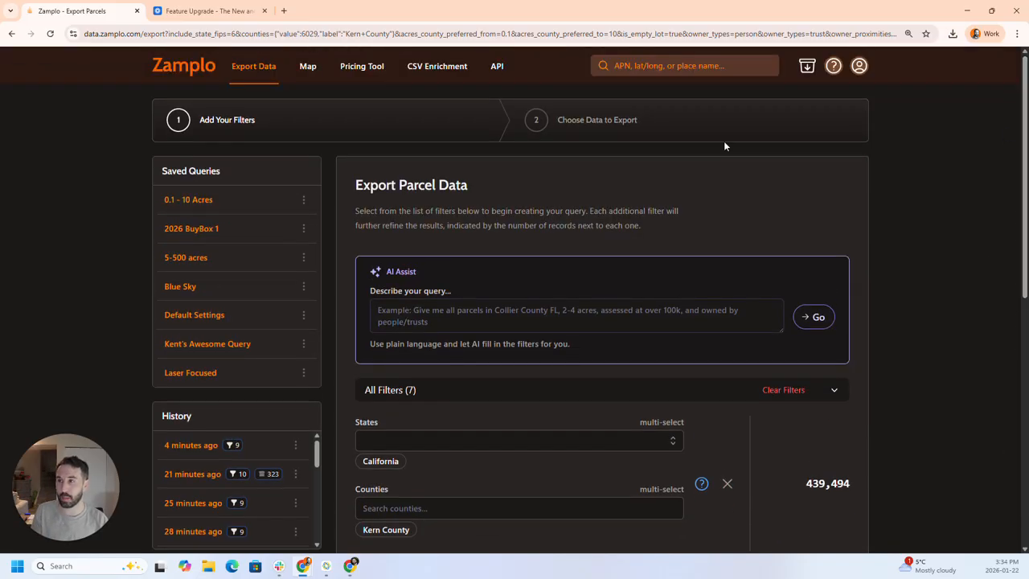
Open the map and load the saved shape group Kern - Tehachapi onto it
{"action": "left_click", "coordinate": [308, 68]}
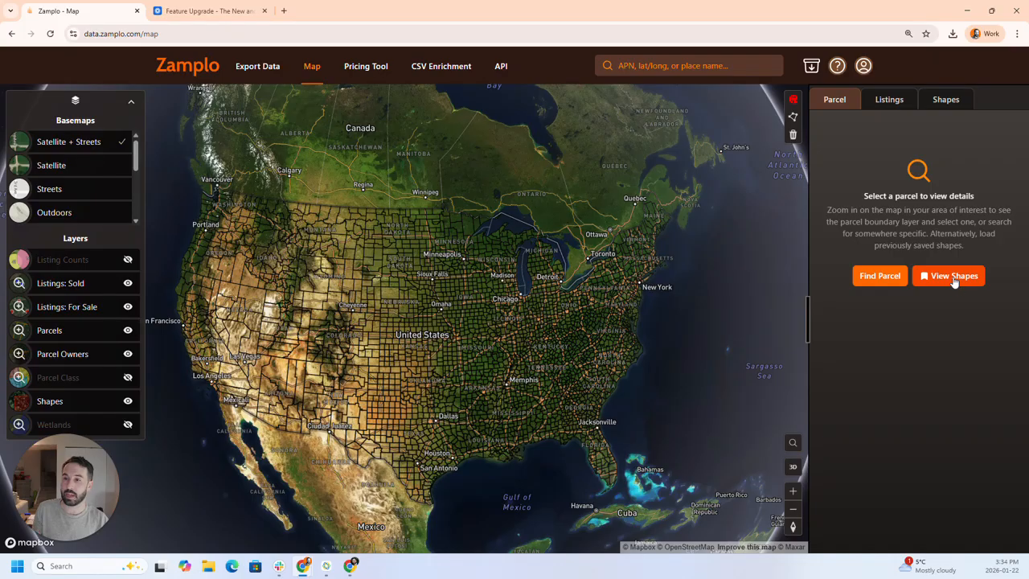
{"action": "left_click", "coordinate": [947, 99]}
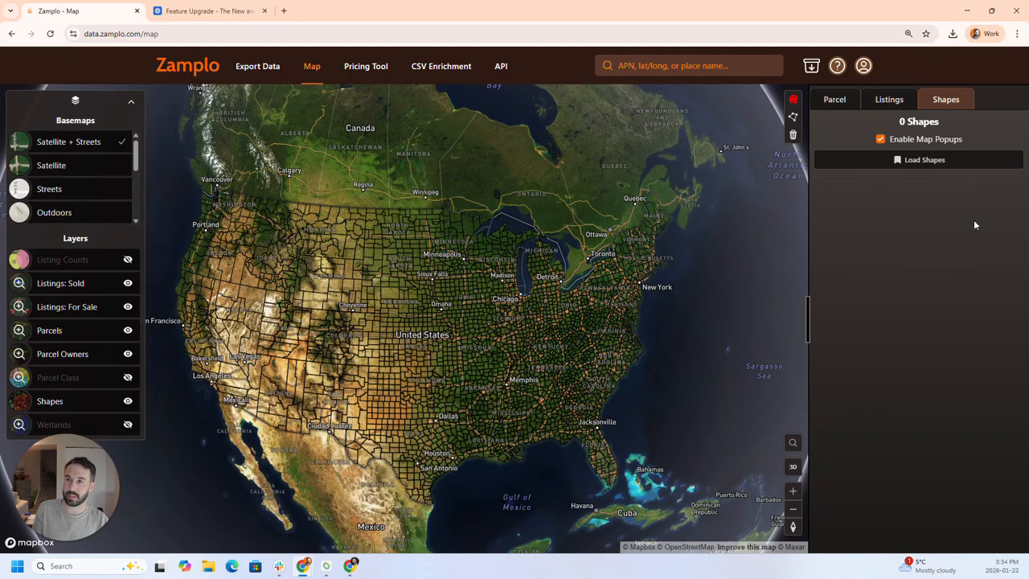
{"action": "left_click", "coordinate": [911, 159]}
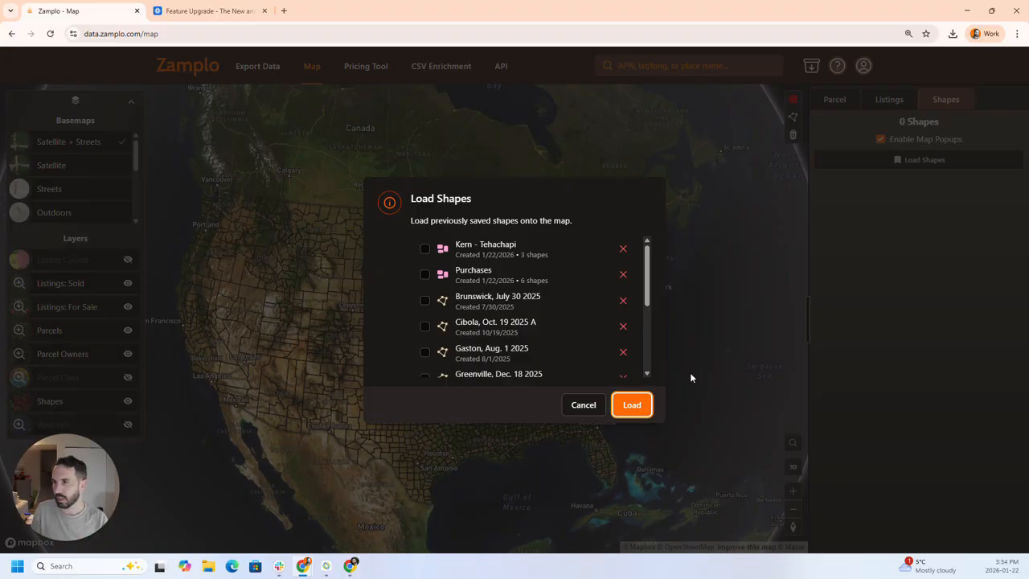
{"action": "left_click", "coordinate": [424, 249]}
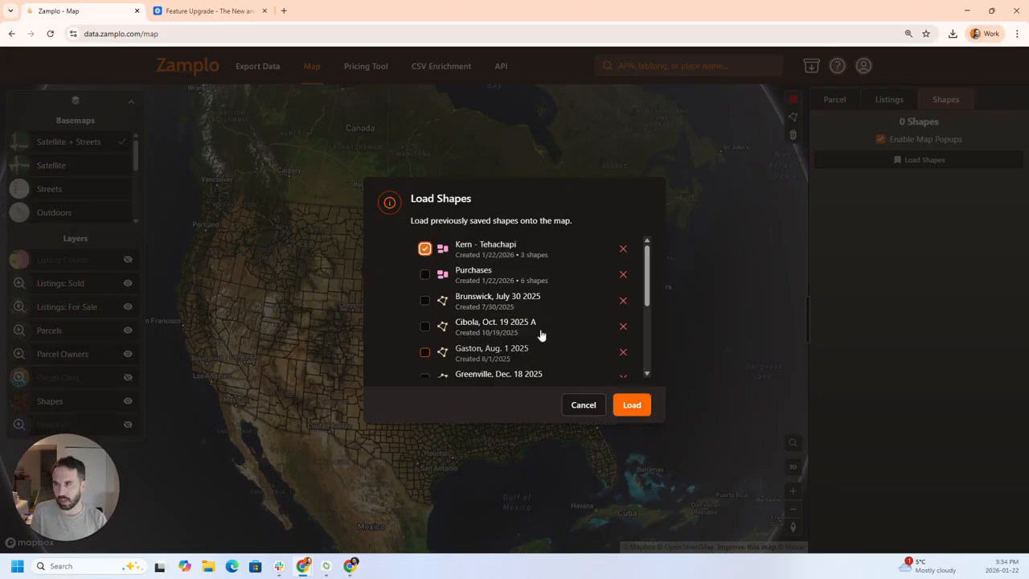
{"action": "left_click", "coordinate": [634, 406]}
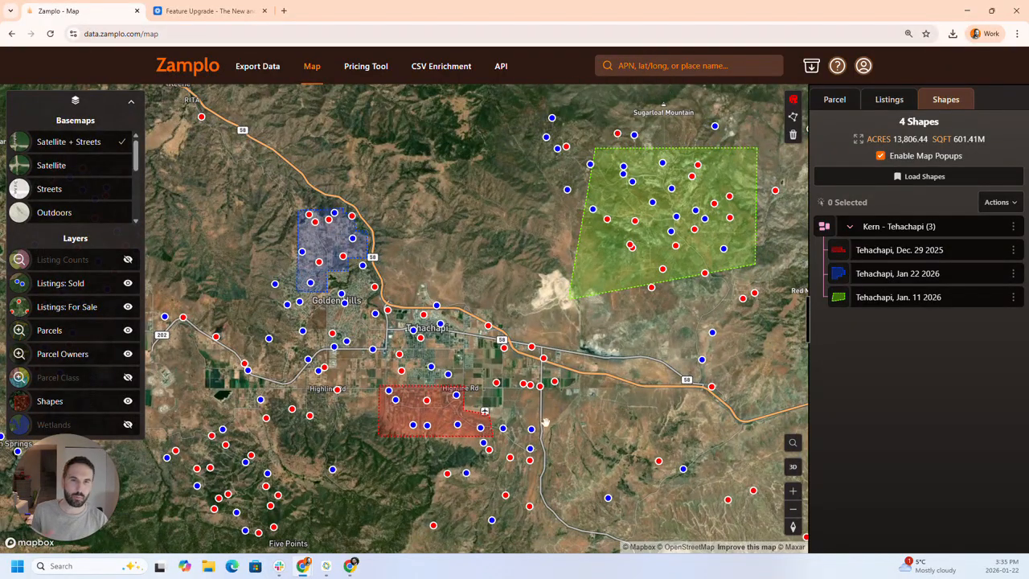
Bring the listings cluster near Five Points into view and set the shape drawing colour to purple
{"action": "left_click_drag", "start_coordinate": [534, 482], "coordinate": [578, 458]}
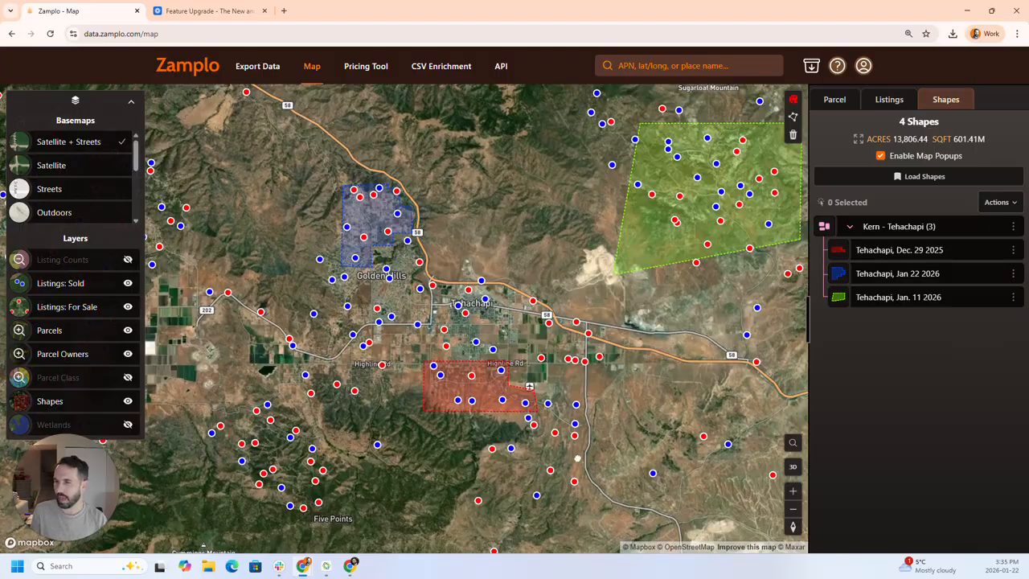
{"action": "scroll", "coordinate": [458, 492], "scroll_direction": "up", "scroll_amount": 2}
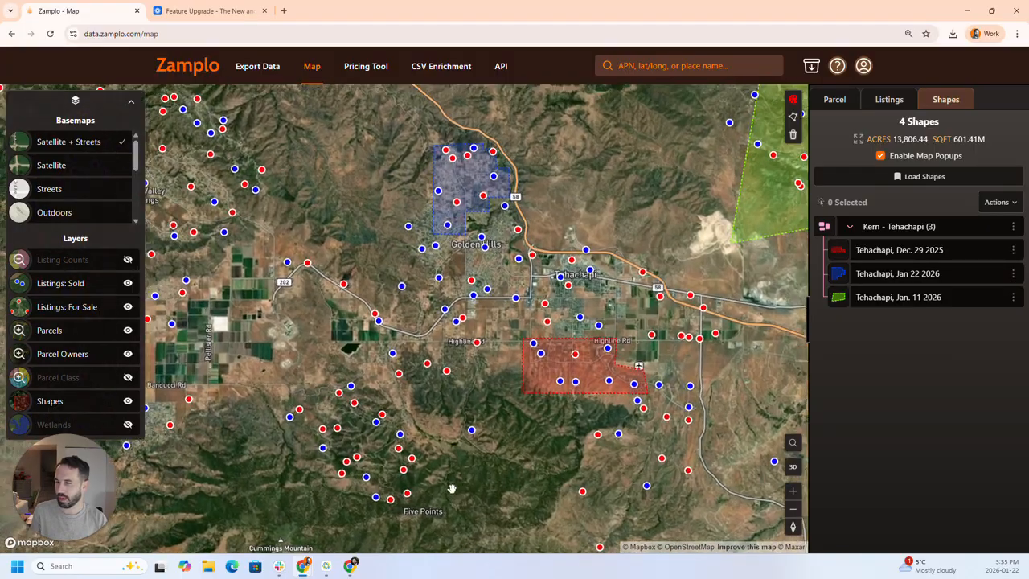
{"action": "scroll", "coordinate": [426, 479], "scroll_direction": "up", "scroll_amount": 2}
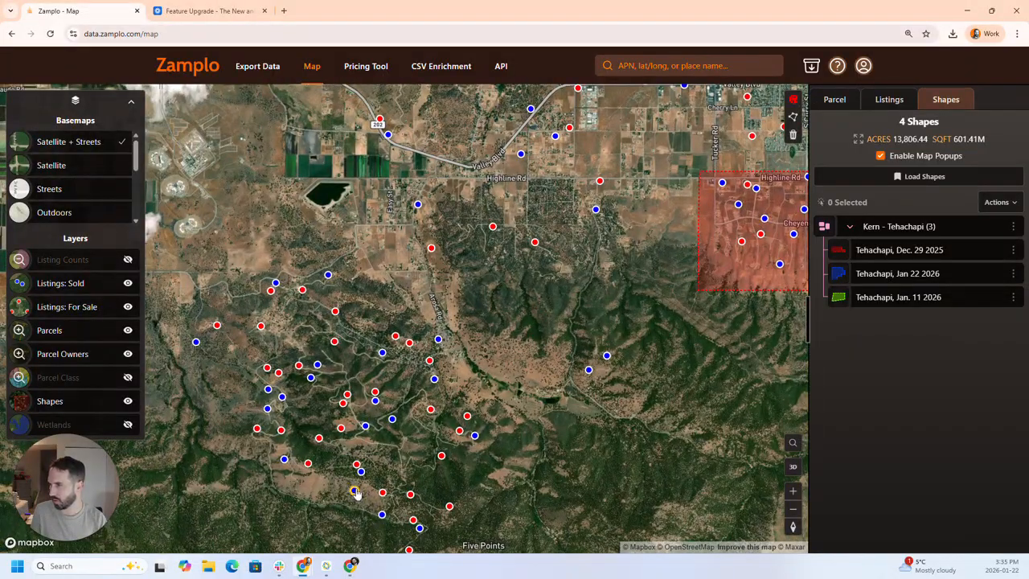
{"action": "scroll", "coordinate": [511, 498], "scroll_direction": "down", "scroll_amount": 3}
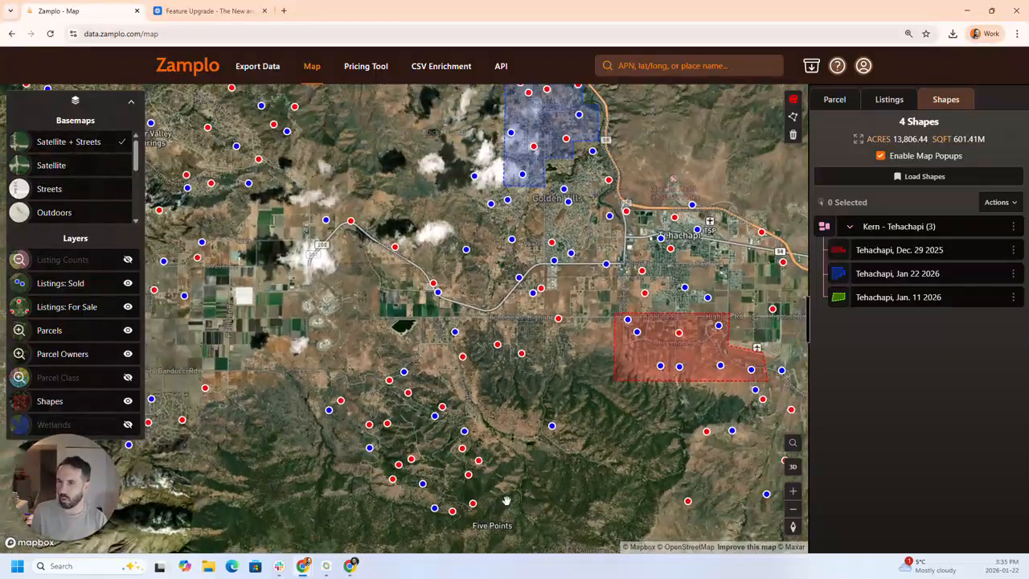
{"action": "left_click", "coordinate": [793, 99]}
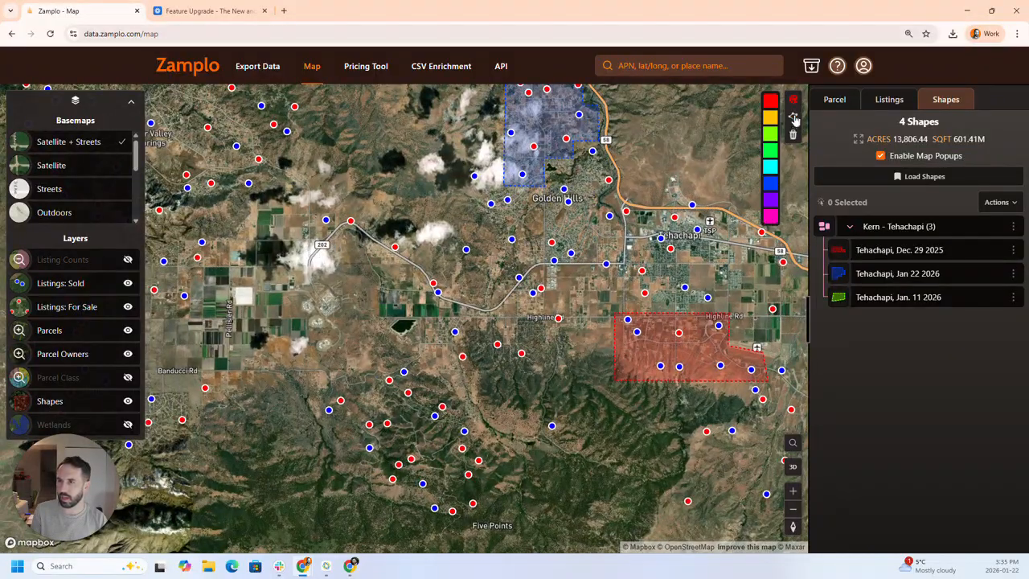
{"action": "left_click", "coordinate": [770, 199]}
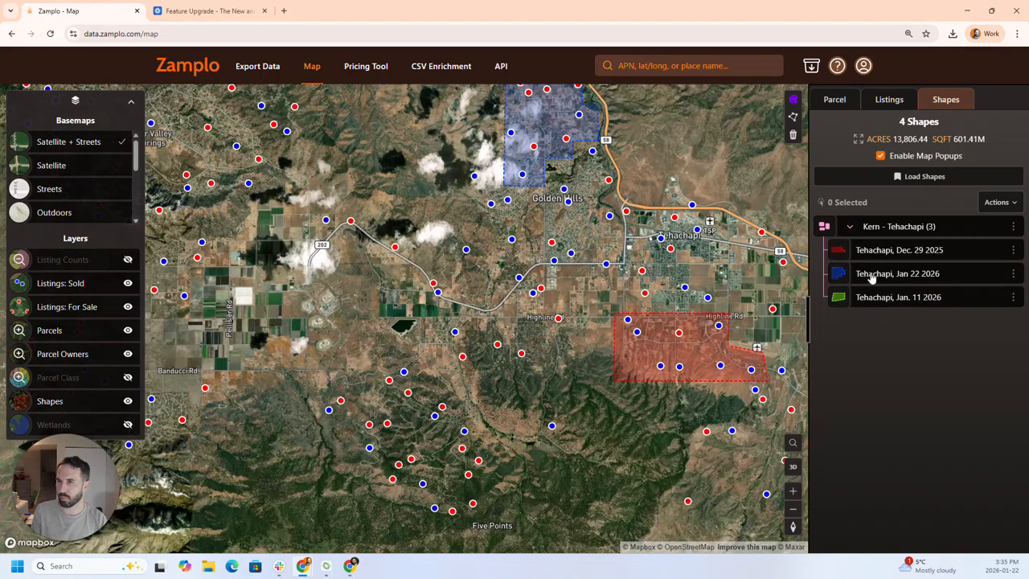
Draw a six-cornered polygon of about 5,806 acres around the listings cluster northwest of Five Points
{"action": "left_click", "coordinate": [793, 118]}
{"action": "left_click", "coordinate": [318, 362]}
{"action": "left_click", "coordinate": [318, 465]}
{"action": "left_click", "coordinate": [373, 465]}
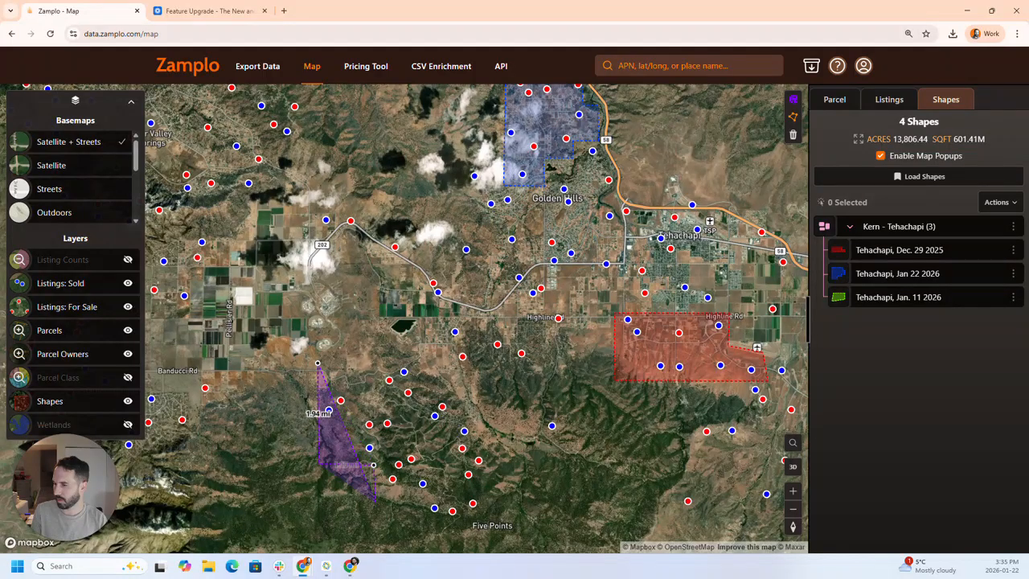
{"action": "left_click", "coordinate": [377, 518]}
{"action": "left_click", "coordinate": [499, 519]}
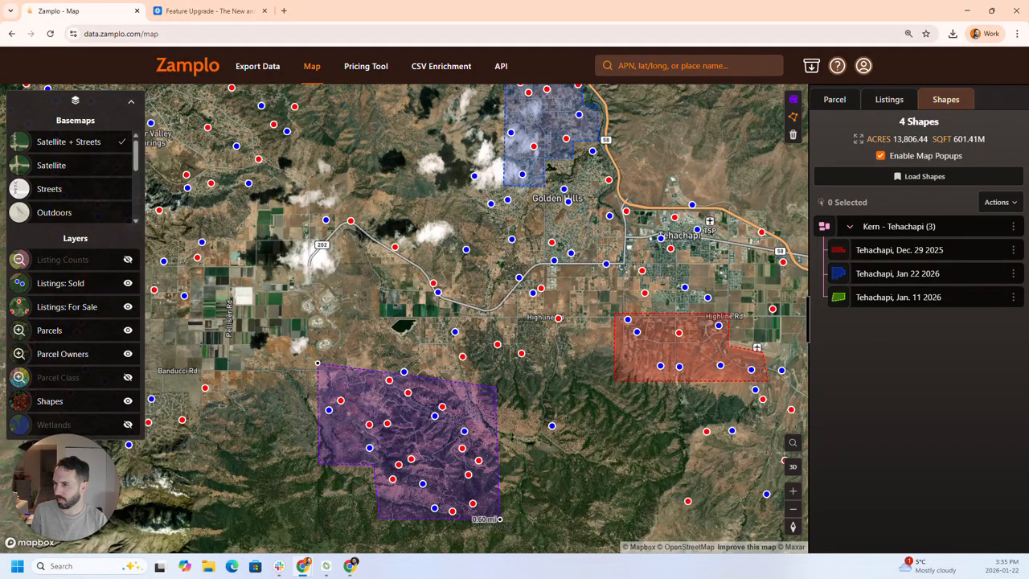
{"action": "left_click", "coordinate": [496, 364]}
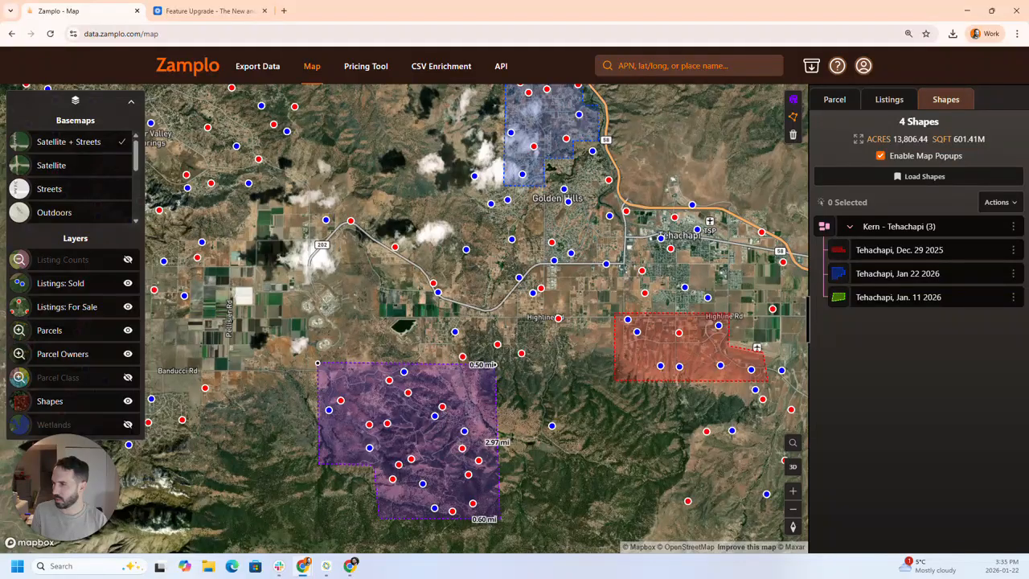
{"action": "left_click", "coordinate": [318, 362]}
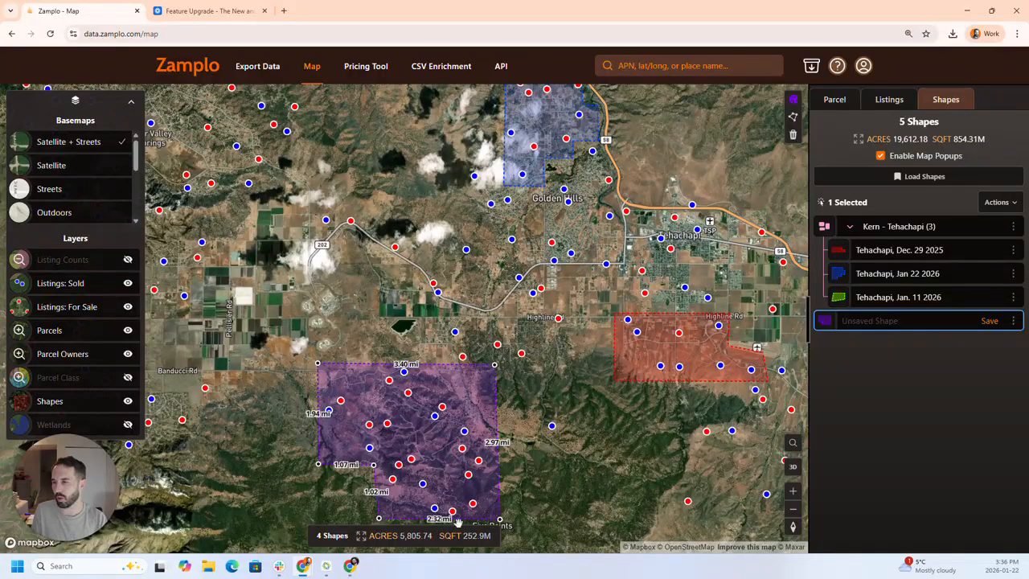
{"action": "left_click", "coordinate": [549, 489]}
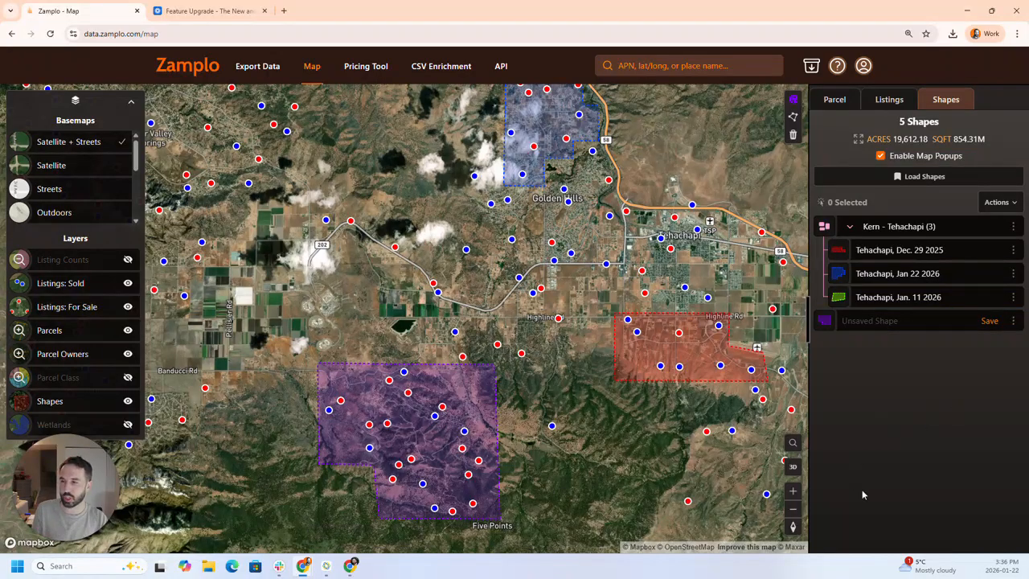
Select the unsaved purple shape with all the Tehachapi area shapes around it in view
{"action": "left_click", "coordinate": [916, 321]}
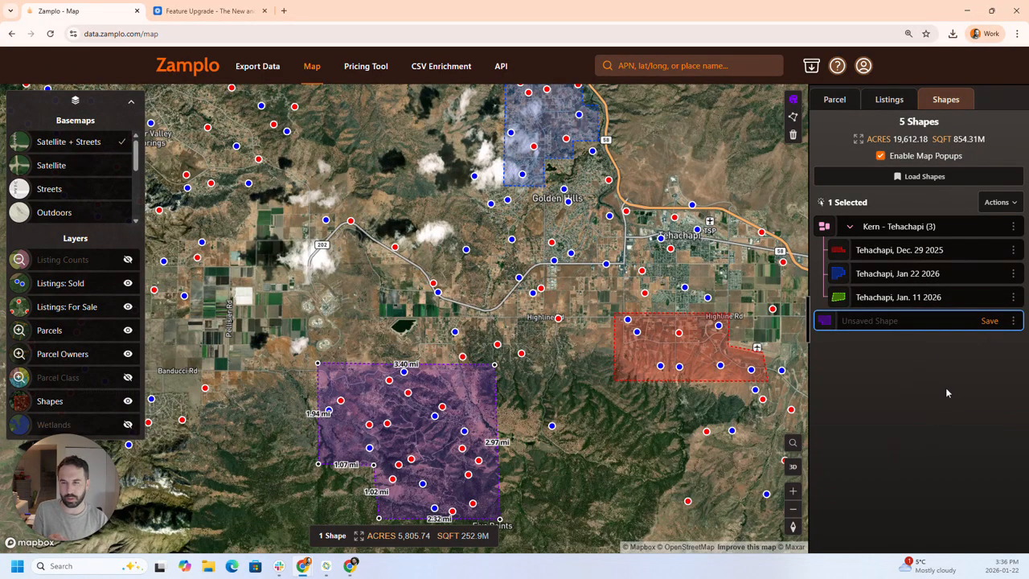
{"action": "left_click_drag", "start_coordinate": [697, 463], "coordinate": [585, 453]}
{"action": "scroll", "coordinate": [698, 406], "scroll_direction": "down", "scroll_amount": 1}
{"action": "left_click_drag", "start_coordinate": [699, 405], "coordinate": [625, 417]}
{"action": "scroll", "coordinate": [686, 341], "scroll_direction": "down", "scroll_amount": 2}
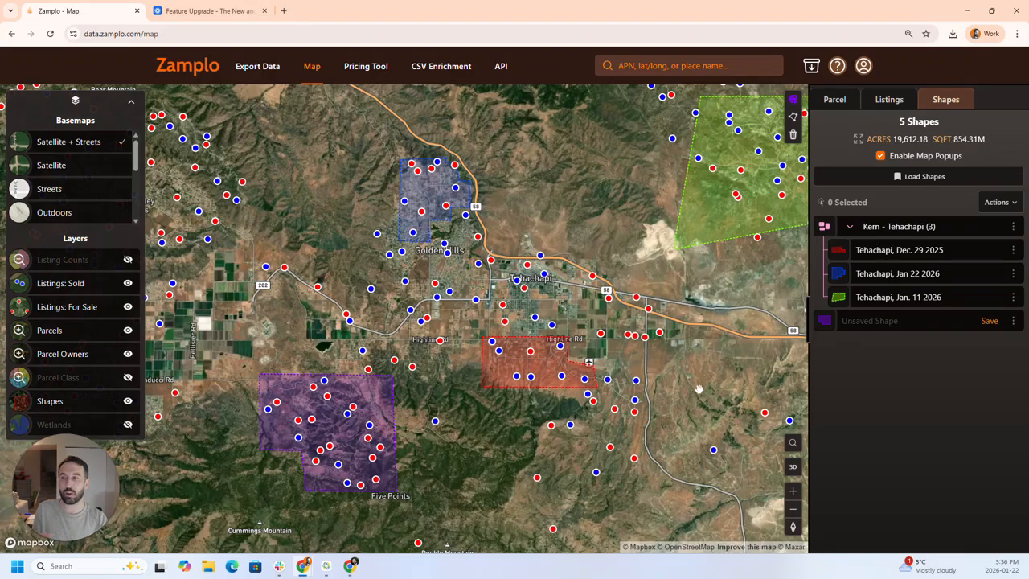
{"action": "left_click", "coordinate": [893, 325]}
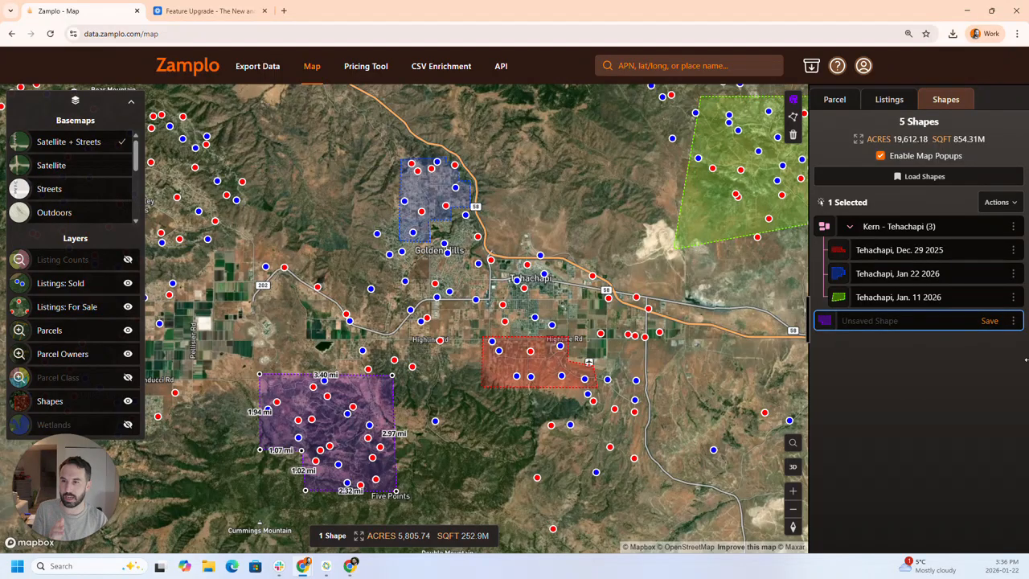
Add the three saved Tehachapi shapes to the selection and remove them again, leaving only the unsaved purple shape selected
{"action": "left_click", "coordinate": [916, 296], "text": "shift"}
{"action": "left_click", "coordinate": [912, 273], "text": "shift"}
{"action": "left_click", "coordinate": [912, 255], "text": "shift"}
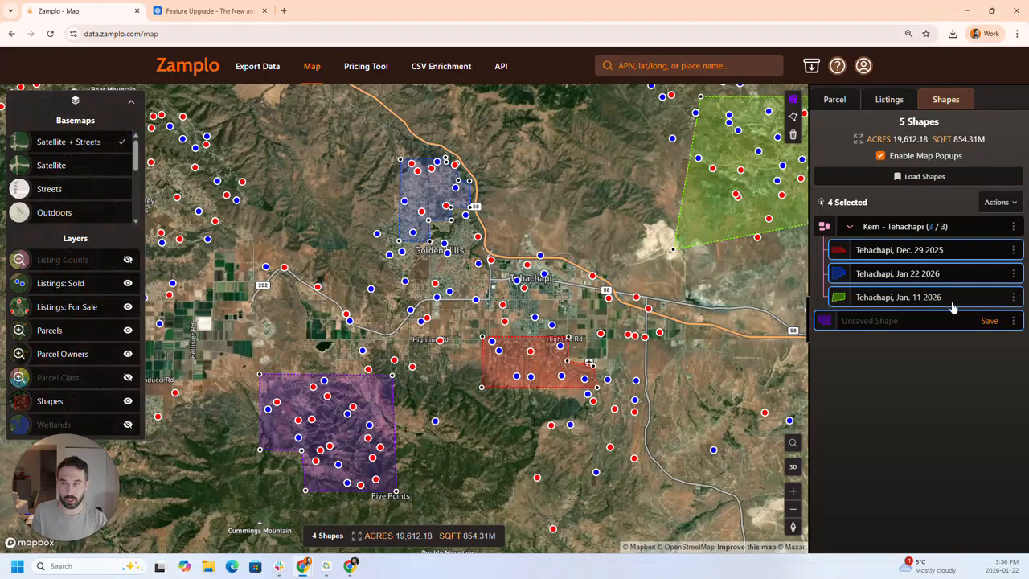
{"action": "left_click", "coordinate": [930, 299], "text": "shift"}
{"action": "left_click", "coordinate": [919, 273], "text": "shift"}
{"action": "left_click", "coordinate": [916, 250], "text": "shift"}
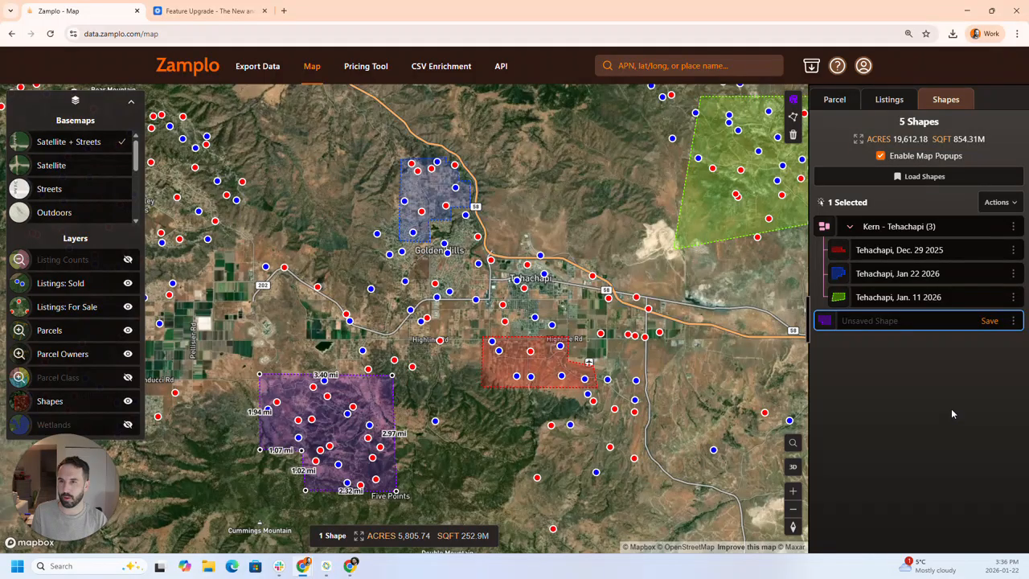
Check the selected shape's parcel count for export with the saved query 2026 BuyBox 1, and close without exporting
{"action": "left_click", "coordinate": [1014, 207]}
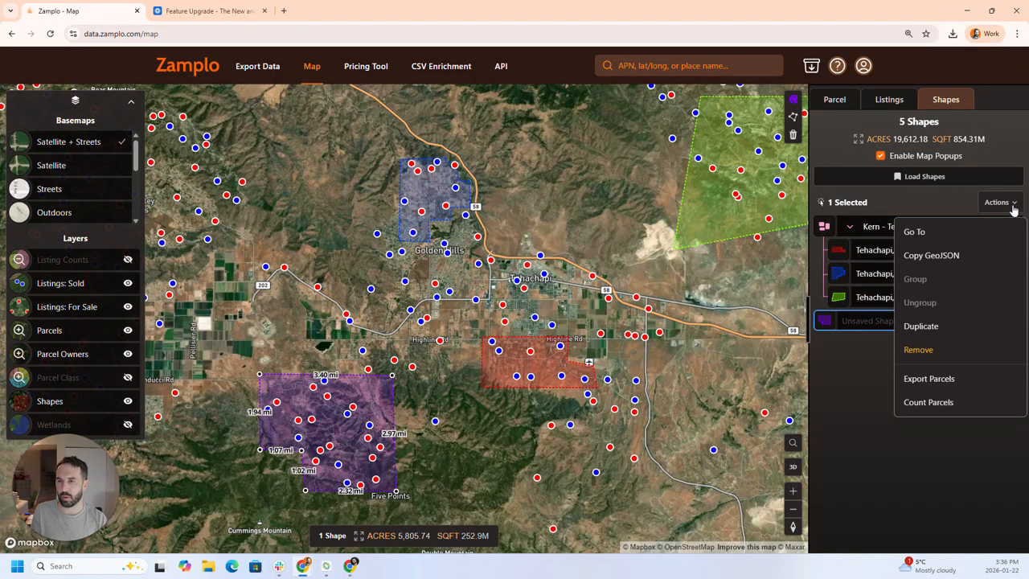
{"action": "left_click", "coordinate": [929, 378]}
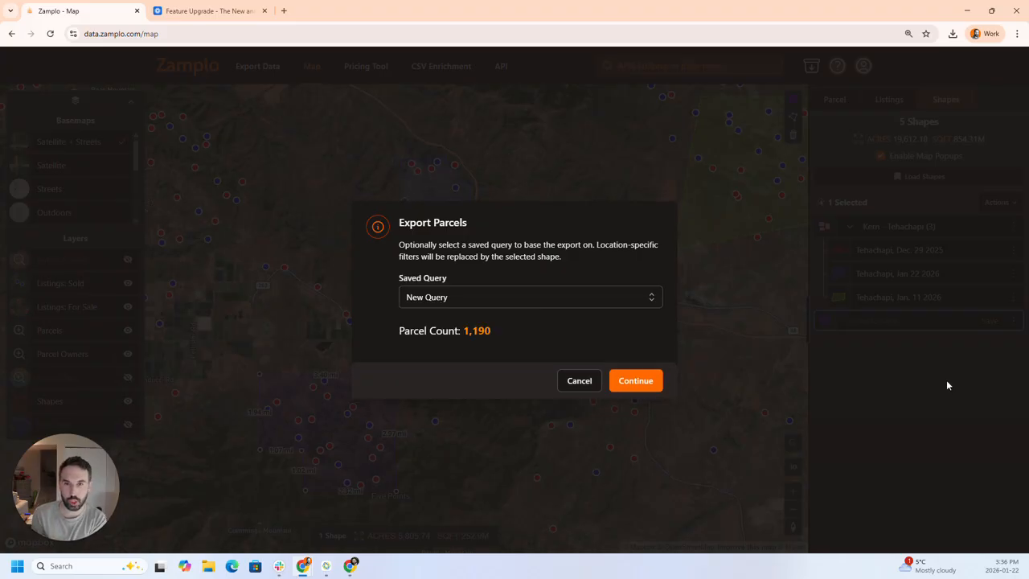
{"action": "left_click", "coordinate": [537, 296]}
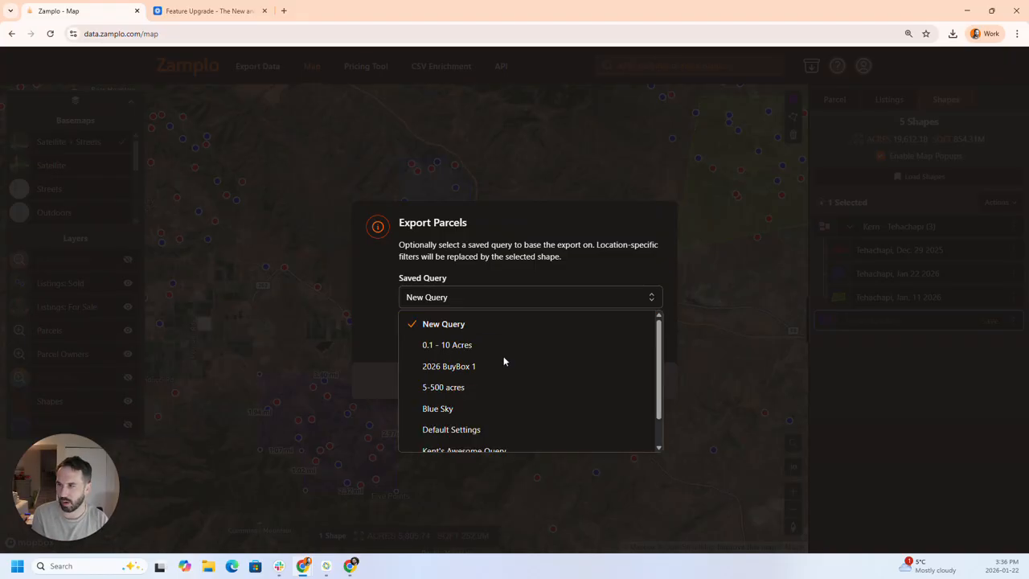
{"action": "left_click", "coordinate": [479, 368]}
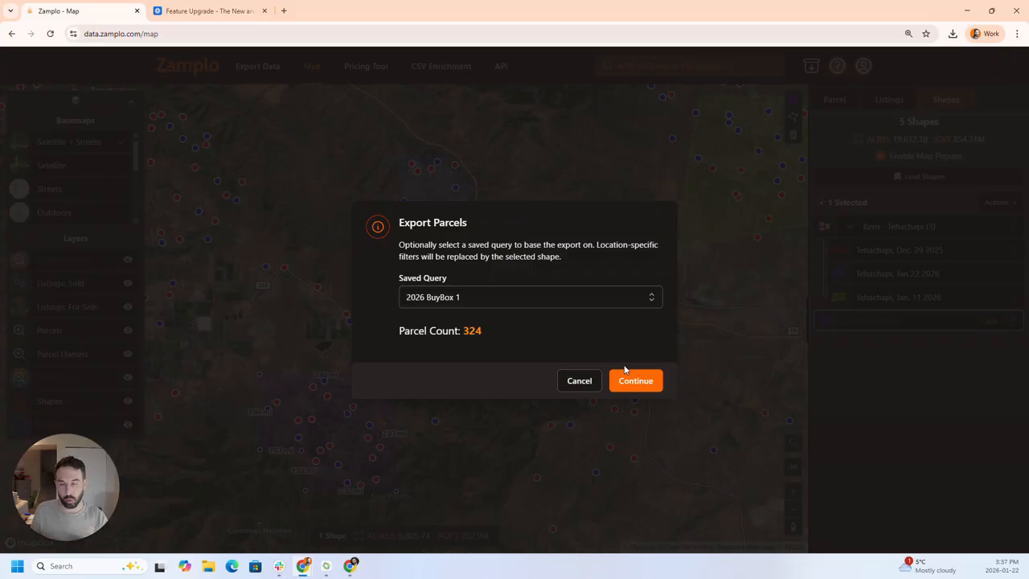
{"action": "left_click", "coordinate": [596, 384]}
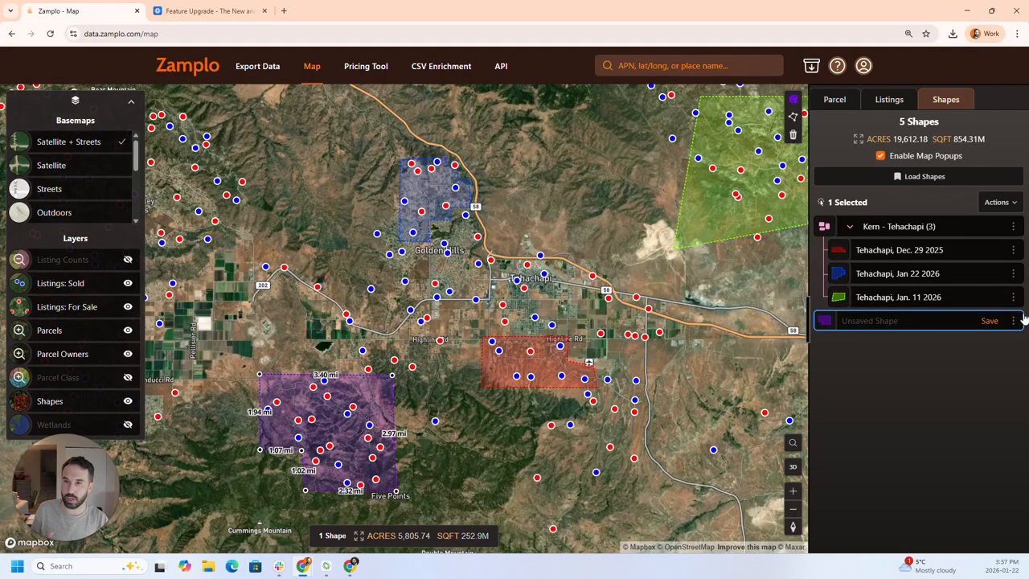
Continue the selected shape's parcel export with the saved query 2026 BuyBox 1 to the data selection stage and review the export summary
{"action": "left_click", "coordinate": [1015, 202]}
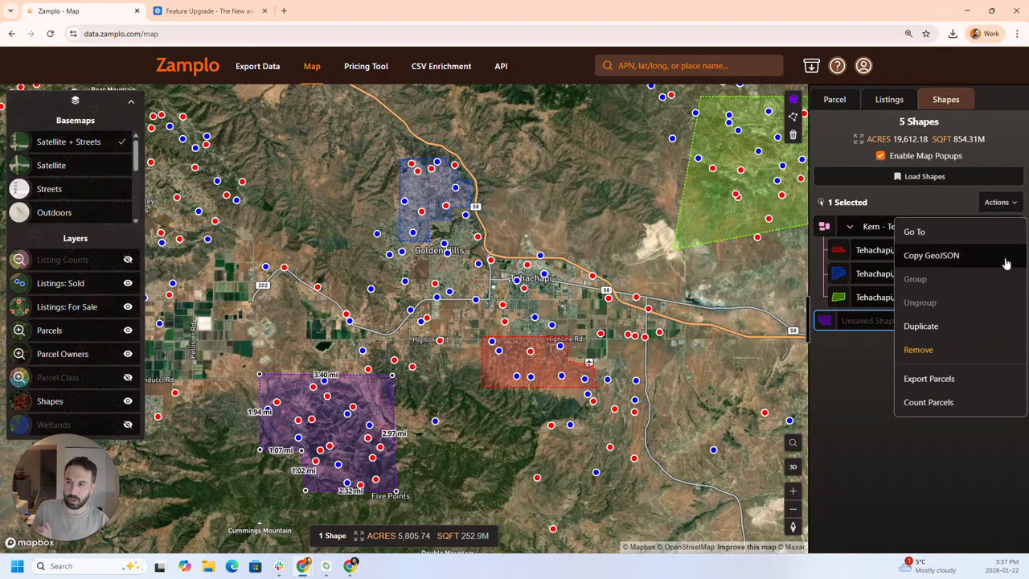
{"action": "left_click", "coordinate": [936, 378]}
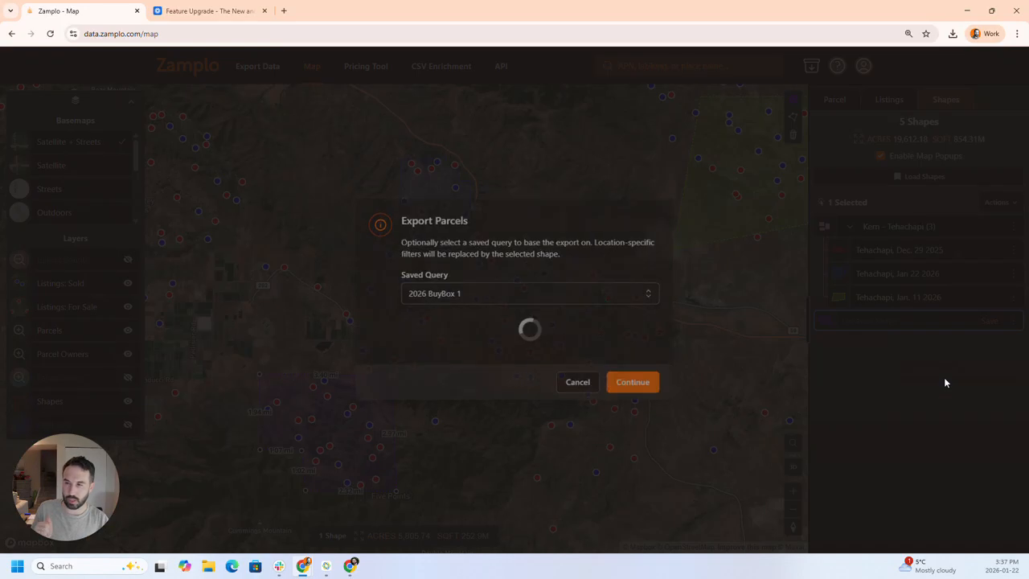
{"action": "left_click", "coordinate": [659, 394]}
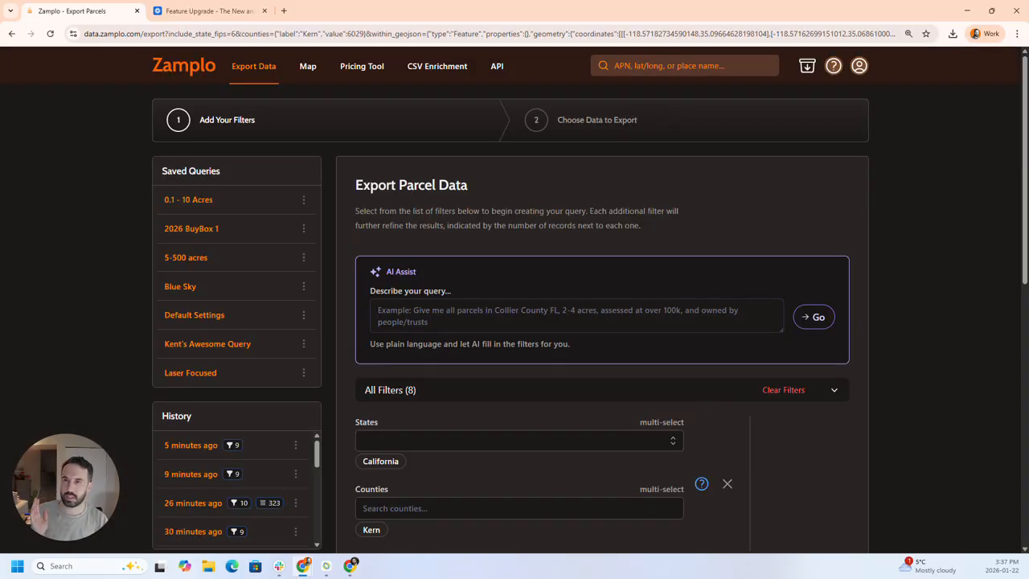
{"action": "left_click_drag", "start_coordinate": [1024, 226], "coordinate": [1002, 359]}
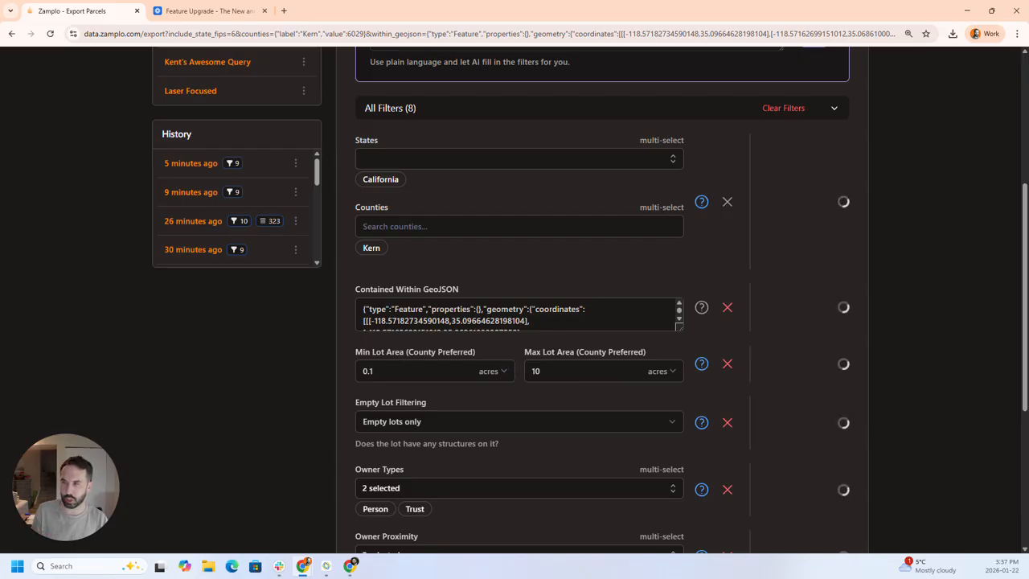
{"action": "left_click_drag", "start_coordinate": [1022, 321], "coordinate": [1023, 451]}
{"action": "left_click", "coordinate": [803, 499]}
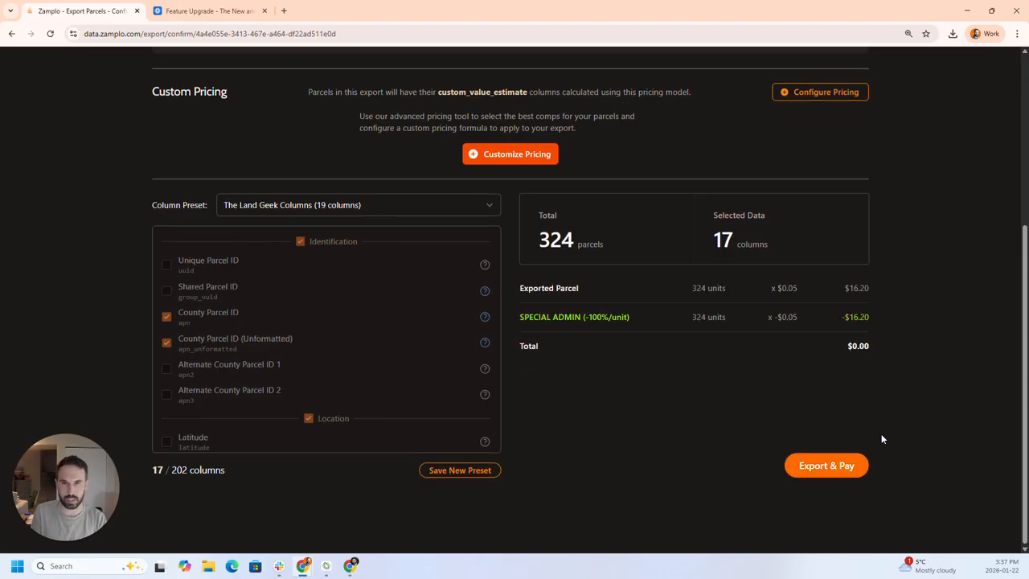
{"action": "left_click_drag", "start_coordinate": [1022, 309], "coordinate": [1017, 122]}
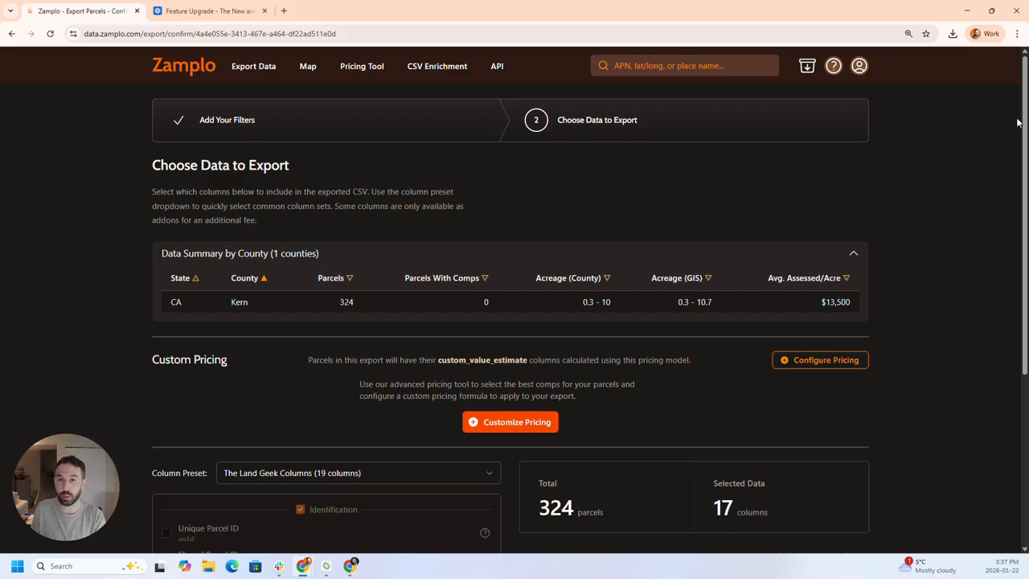
Return to the map and go to the unsaved purple shape, keeping some of its surroundings in view
{"action": "left_click", "coordinate": [305, 68]}
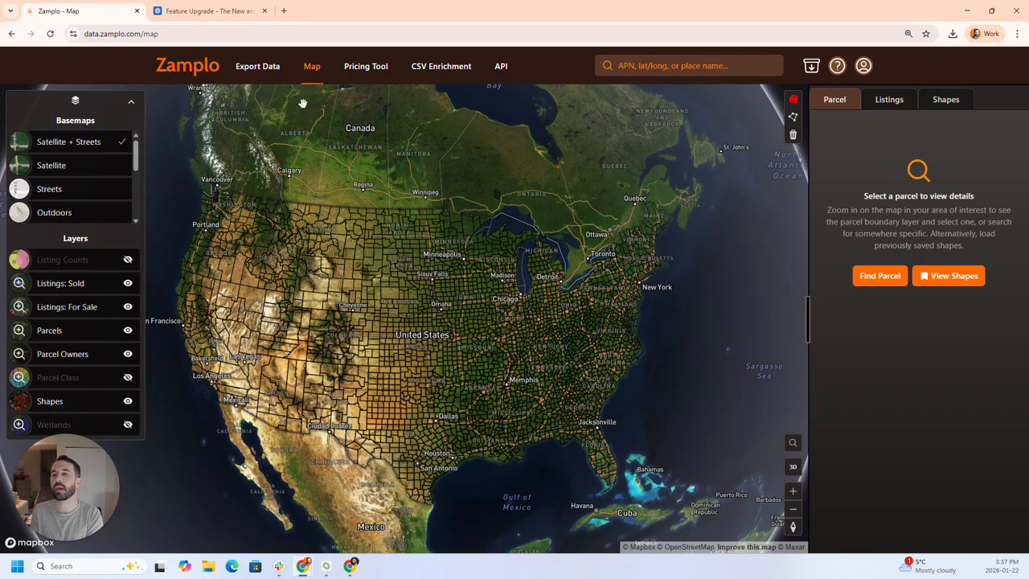
{"action": "left_click", "coordinate": [940, 99]}
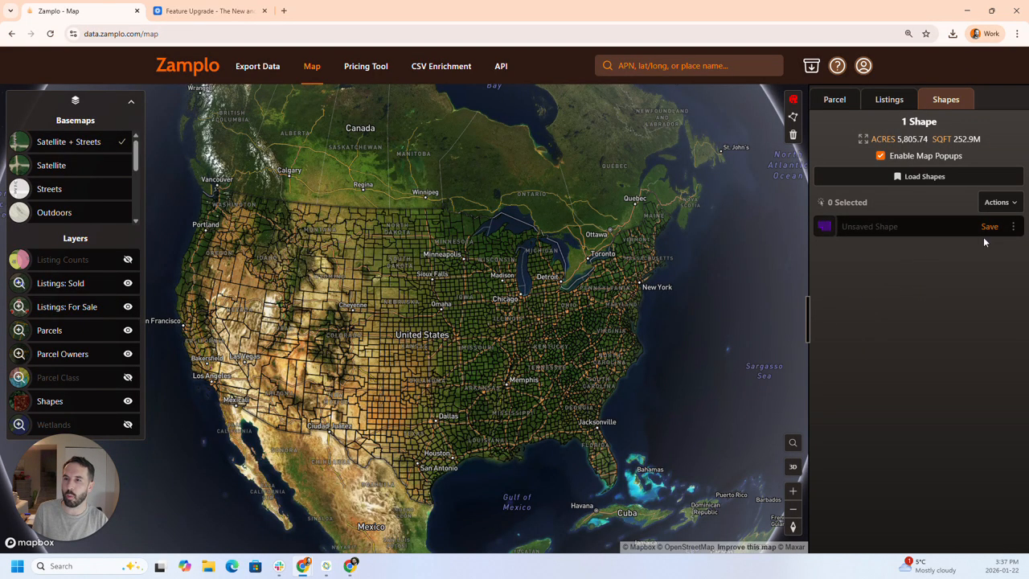
{"action": "left_click", "coordinate": [1013, 227]}
{"action": "left_click", "coordinate": [965, 268]}
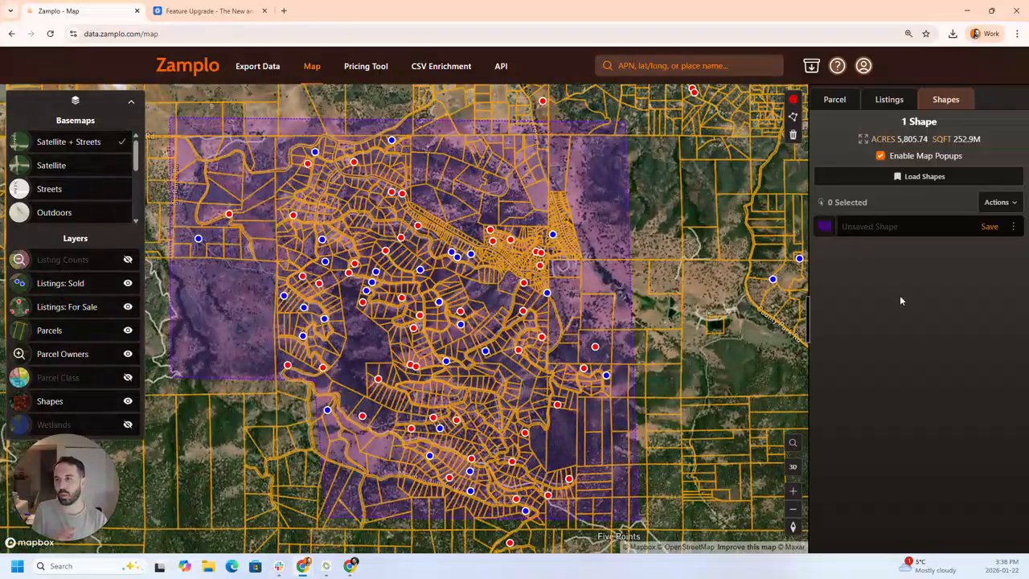
{"action": "scroll", "coordinate": [801, 359], "scroll_direction": "down", "scroll_amount": 3}
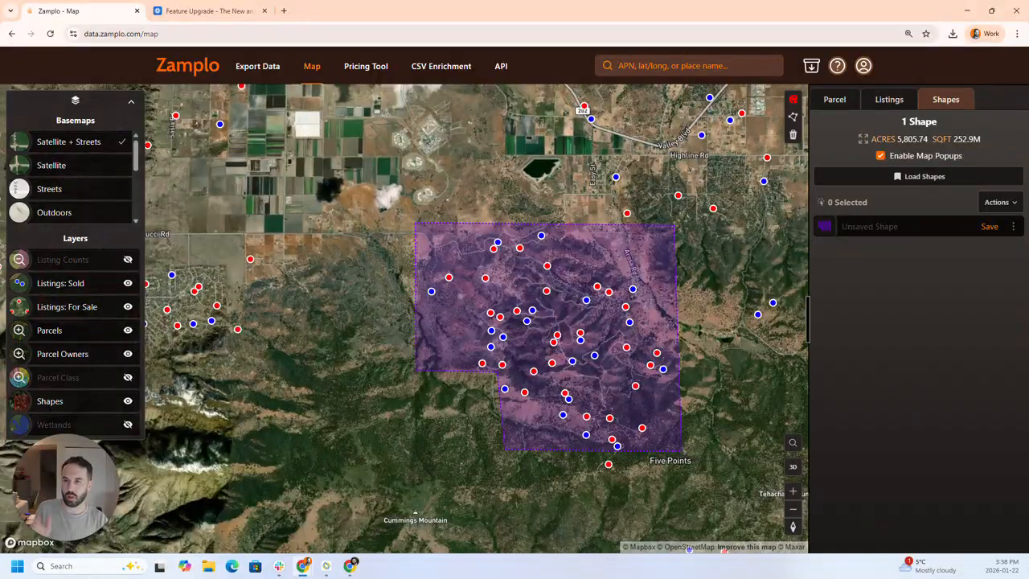
{"action": "left_click", "coordinate": [1013, 228]}
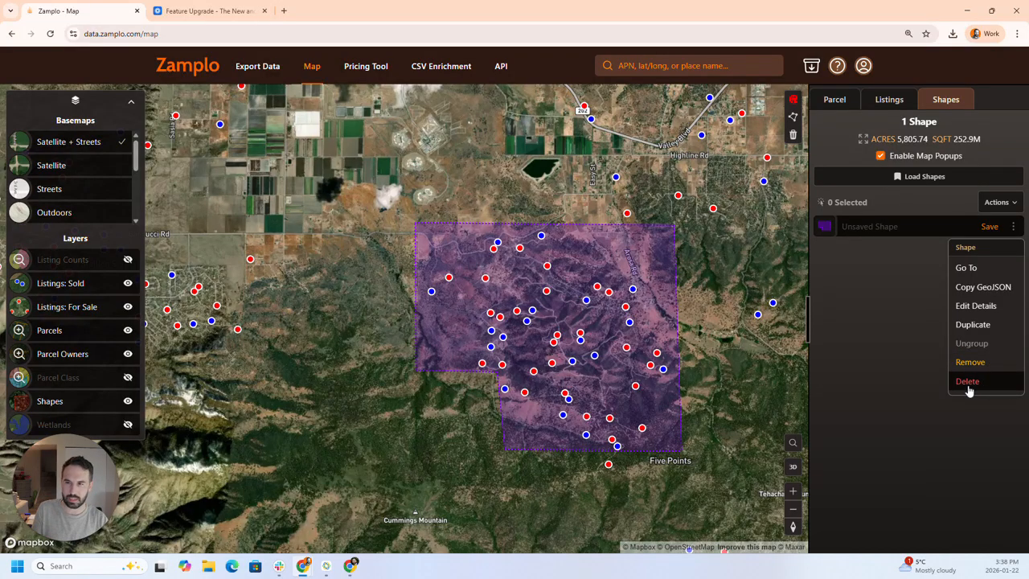
{"action": "left_click", "coordinate": [882, 392]}
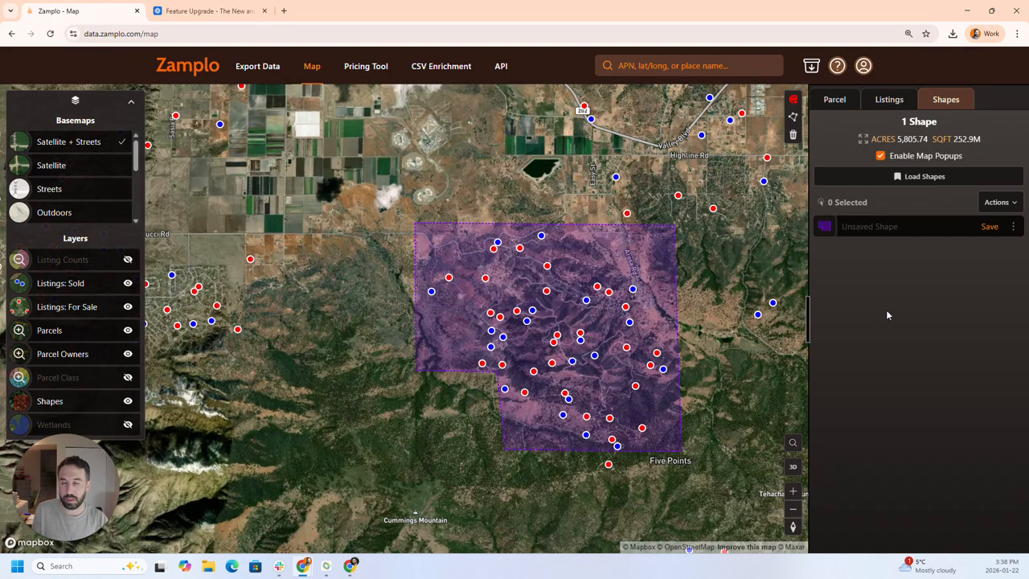
Save the unsaved purple shape as "Kern, Jan. 22 2026" with the note "notes"
{"action": "left_click", "coordinate": [990, 229]}
{"action": "type", "text": "Kern"}
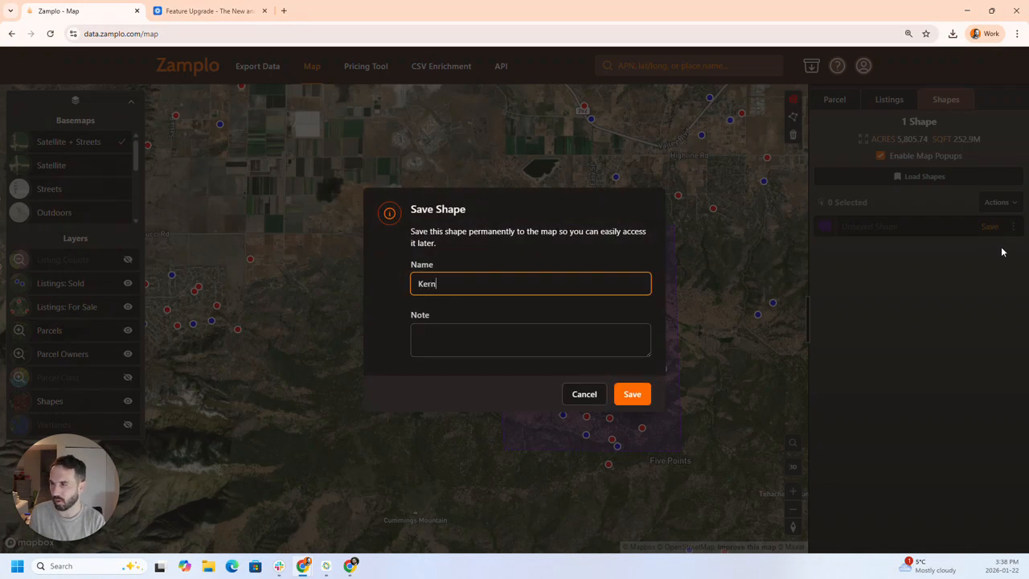
{"action": "type", "text": ", Jan. 22"}
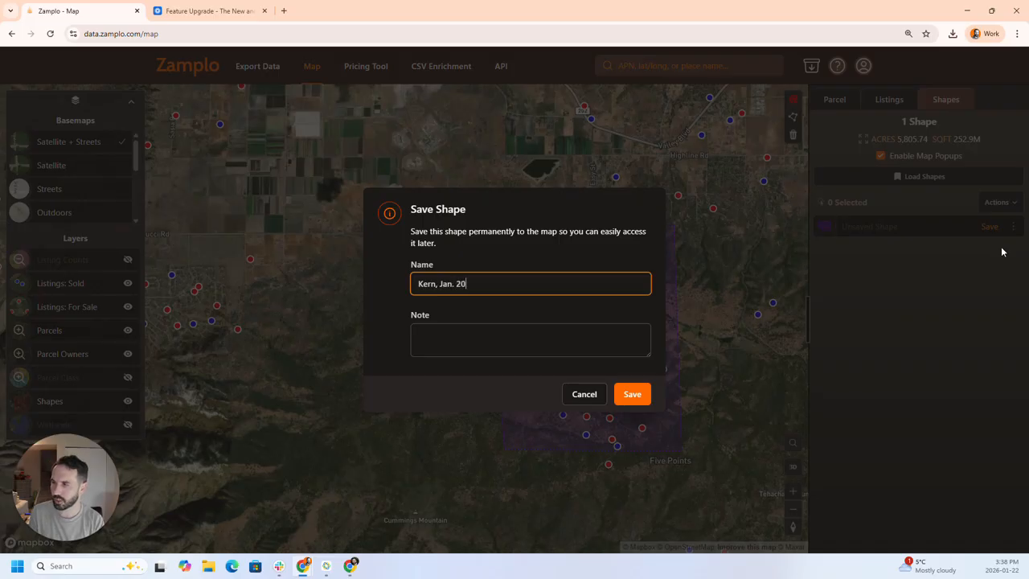
{"action": "type", "text": " 2026"}
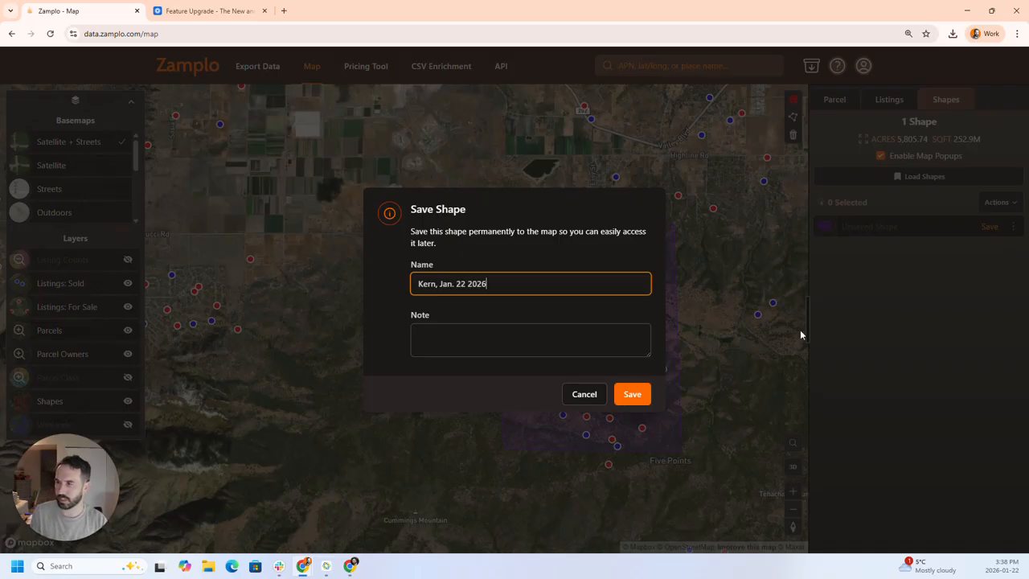
{"action": "key", "text": "Tab"}
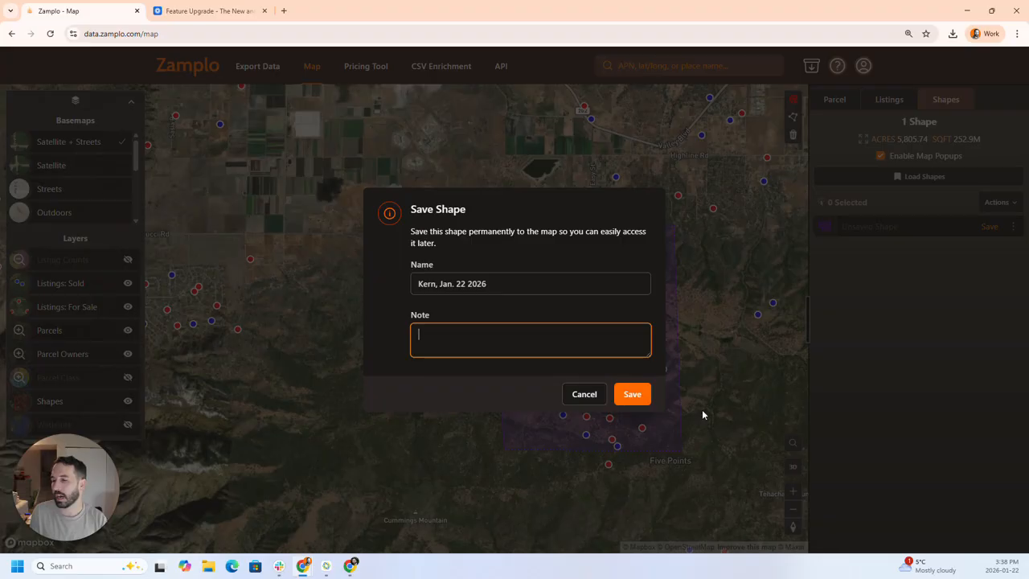
{"action": "type", "text": "notes"}
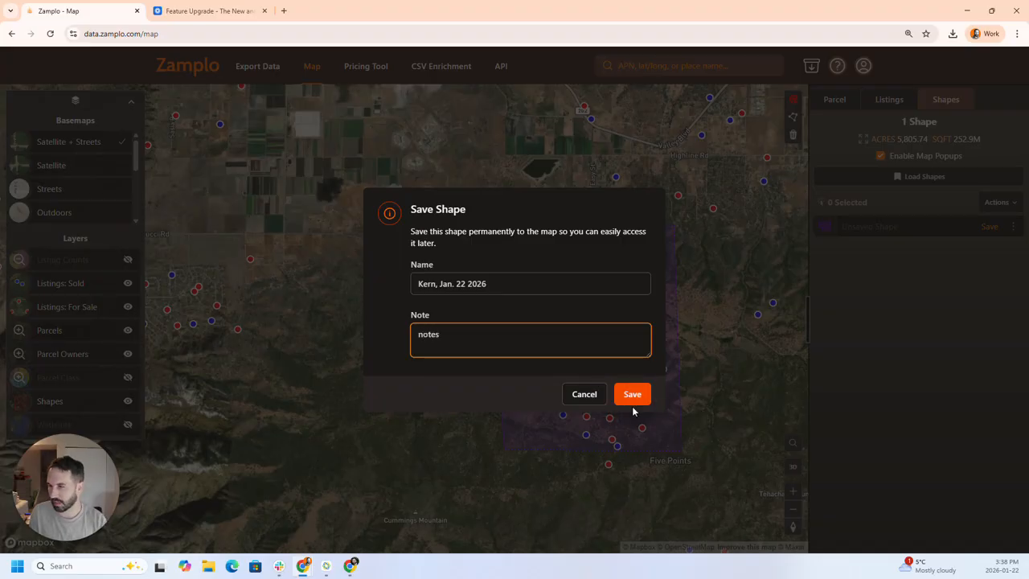
{"action": "left_click", "coordinate": [625, 394]}
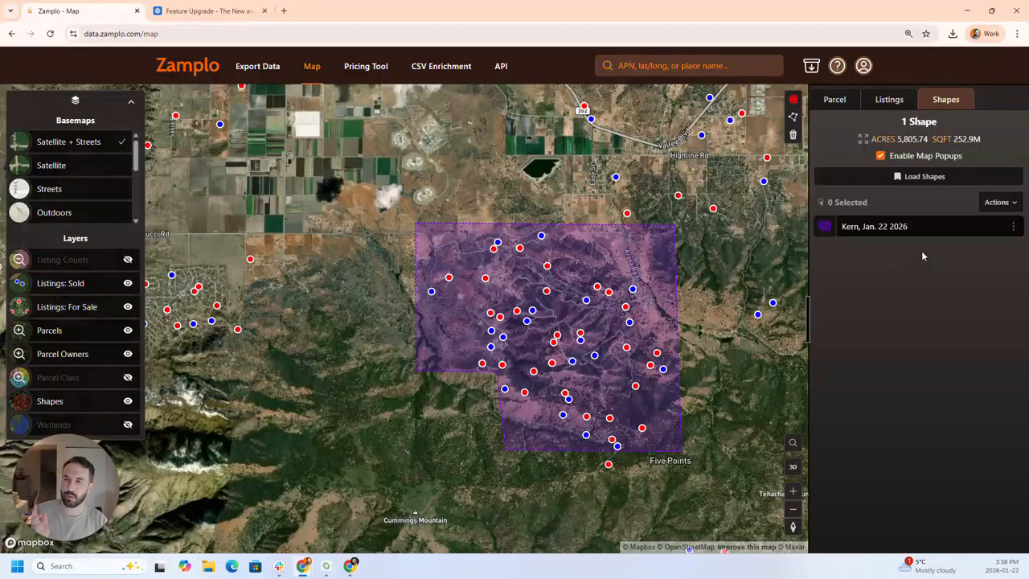
Check the name and note in the saved Kern shape's map popup, and remove the shape from the map without deleting it
{"action": "left_click", "coordinate": [668, 312]}
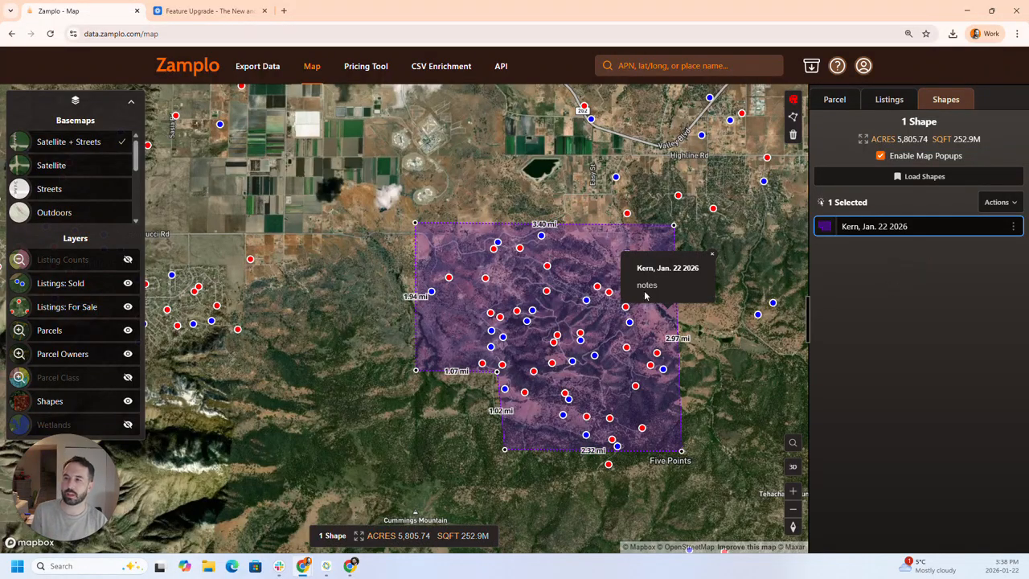
{"action": "left_click", "coordinate": [711, 255]}
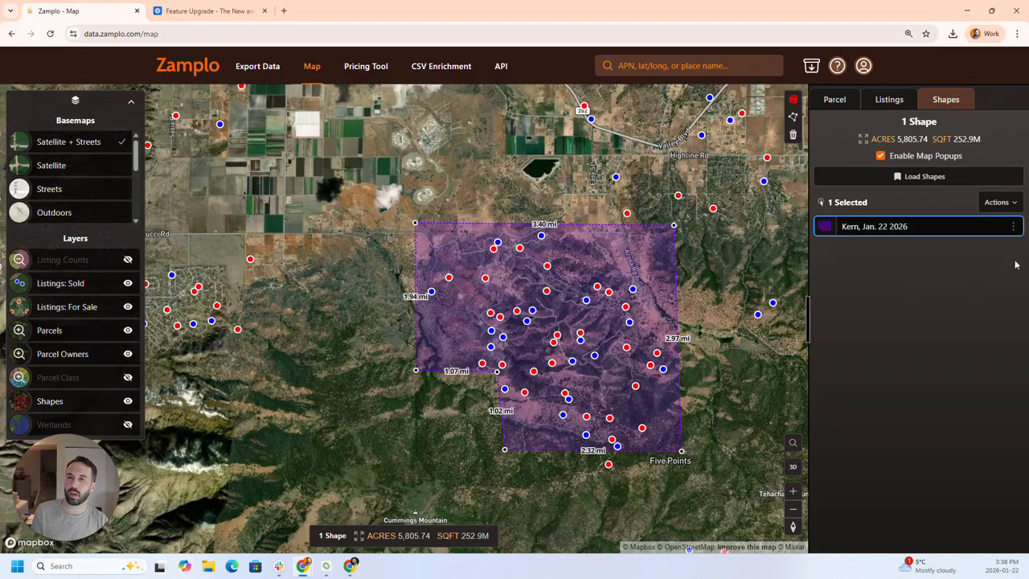
{"action": "left_click", "coordinate": [1014, 228]}
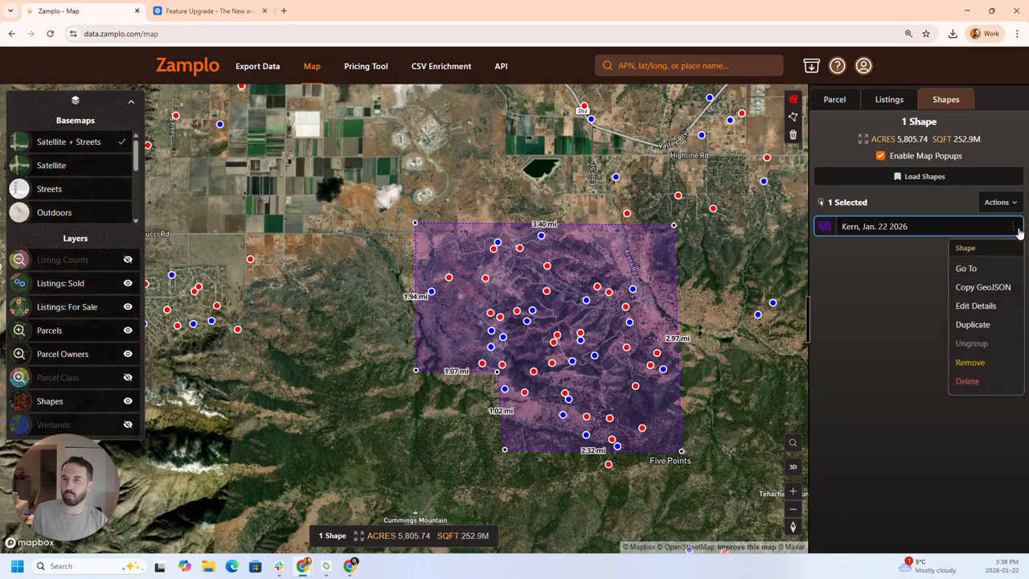
{"action": "left_click", "coordinate": [972, 364]}
Load the previously saved shape "Gaston, Aug. 1 2025" onto the map
{"action": "left_click", "coordinate": [936, 163]}
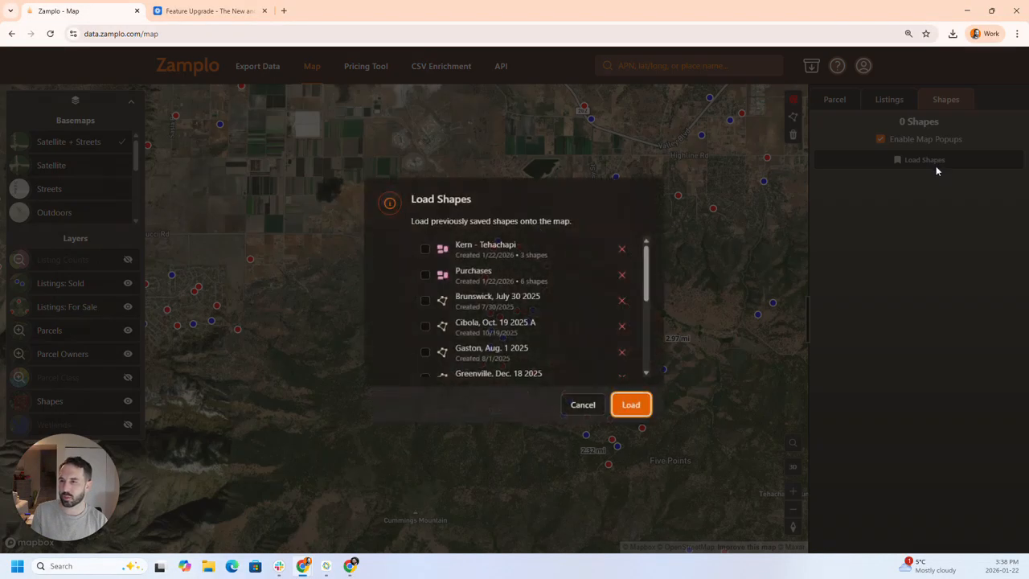
{"action": "left_click_drag", "start_coordinate": [648, 287], "coordinate": [648, 263]}
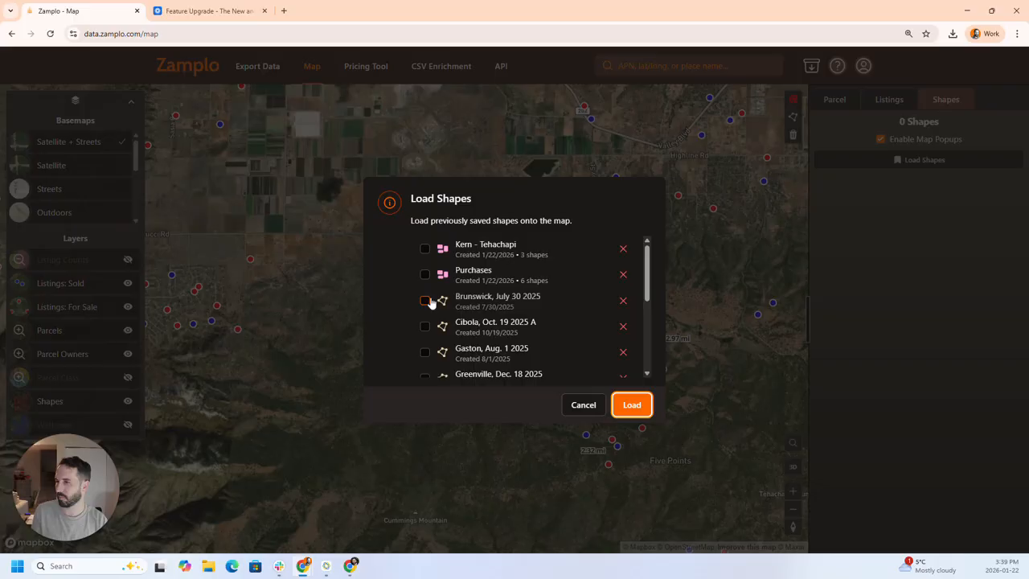
{"action": "left_click", "coordinate": [425, 352]}
{"action": "left_click", "coordinate": [632, 405]}
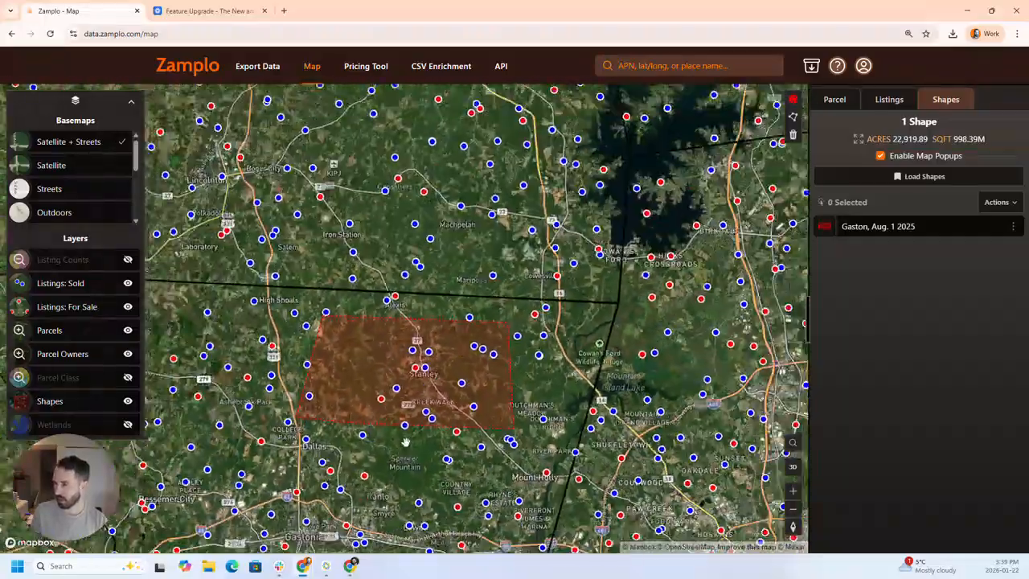
Draw a cyan six-cornered polygon of about 20,651 acres adjoining the west edge of the red Gaston shape
{"action": "scroll", "coordinate": [406, 442], "scroll_direction": "down", "scroll_amount": 2}
{"action": "left_click_drag", "start_coordinate": [429, 471], "coordinate": [466, 423]}
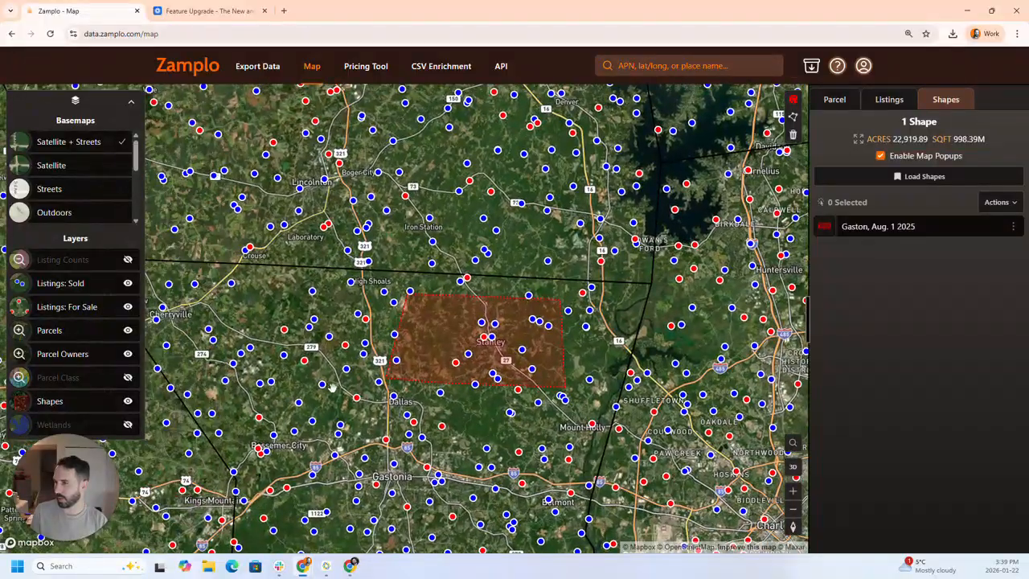
{"action": "left_click", "coordinate": [793, 101]}
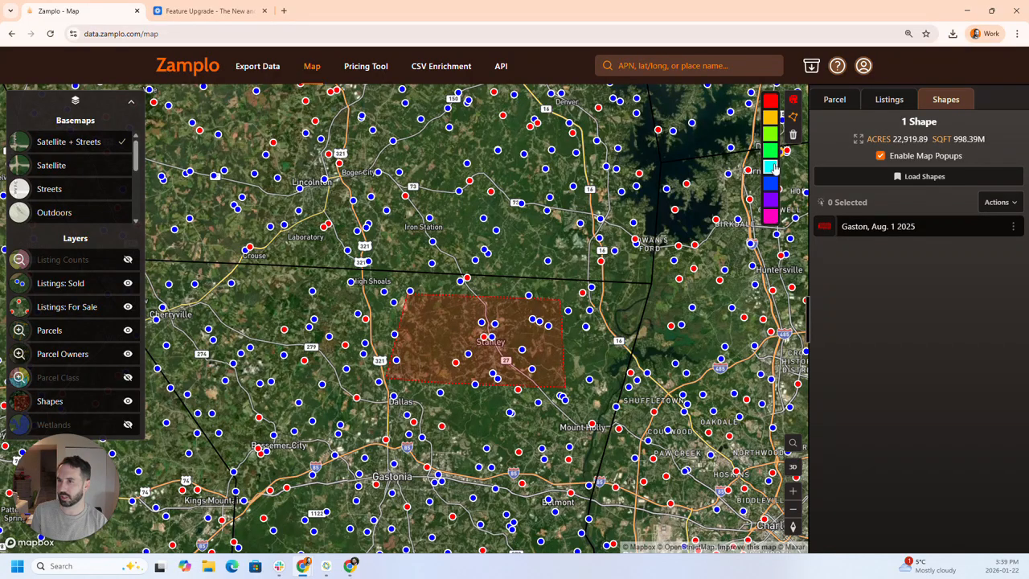
{"action": "left_click", "coordinate": [770, 167]}
{"action": "left_click", "coordinate": [392, 295]}
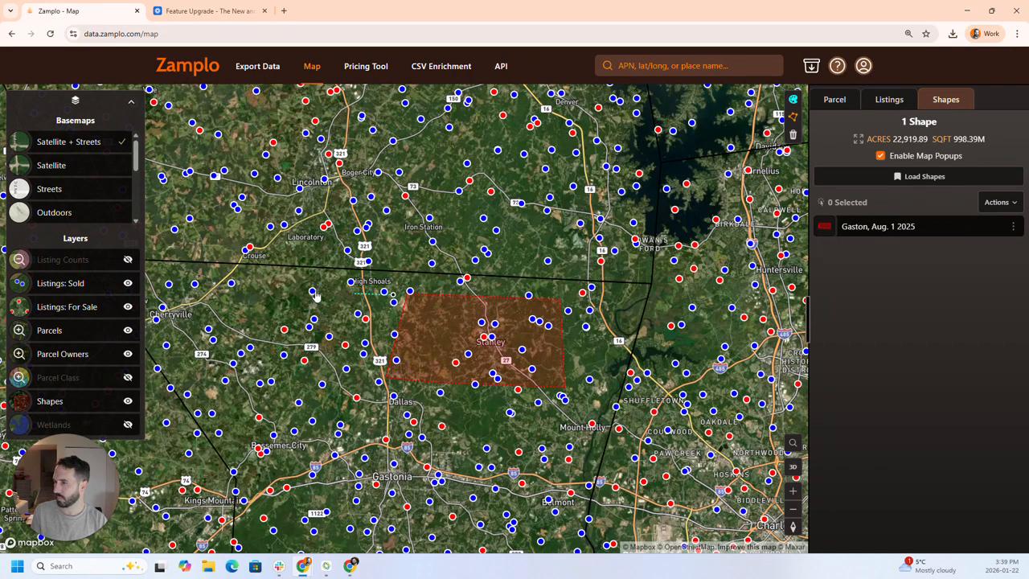
{"action": "left_click", "coordinate": [272, 291]}
{"action": "left_click", "coordinate": [238, 381]}
{"action": "left_click", "coordinate": [383, 387]}
{"action": "left_click", "coordinate": [407, 295]}
{"action": "left_click", "coordinate": [393, 295]}
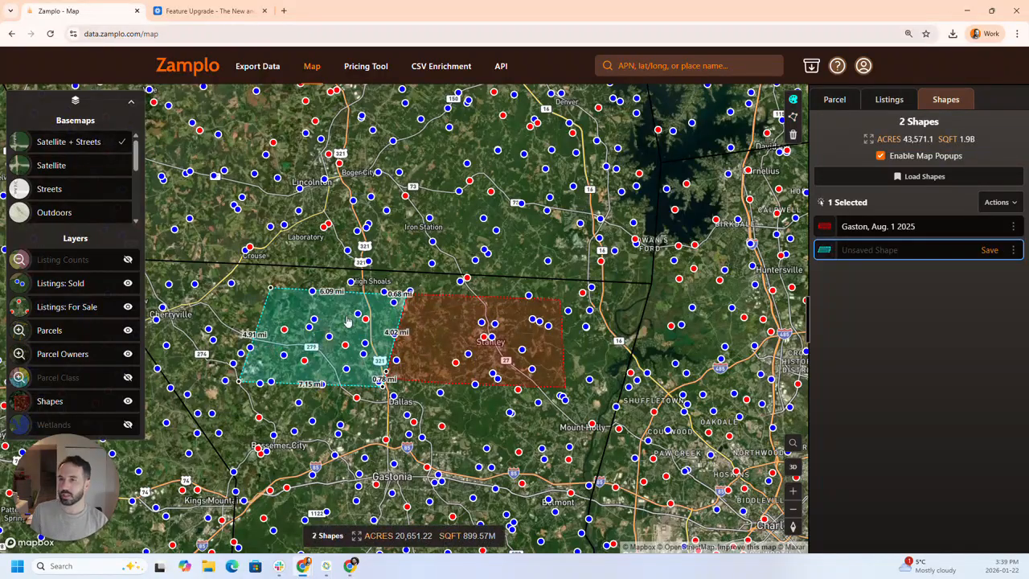
Save the new cyan shape under the name "Gaston, Jan. 22 2026"
{"action": "left_click", "coordinate": [989, 251]}
{"action": "type", "text": "Gaston, Jan. 22 2026"}
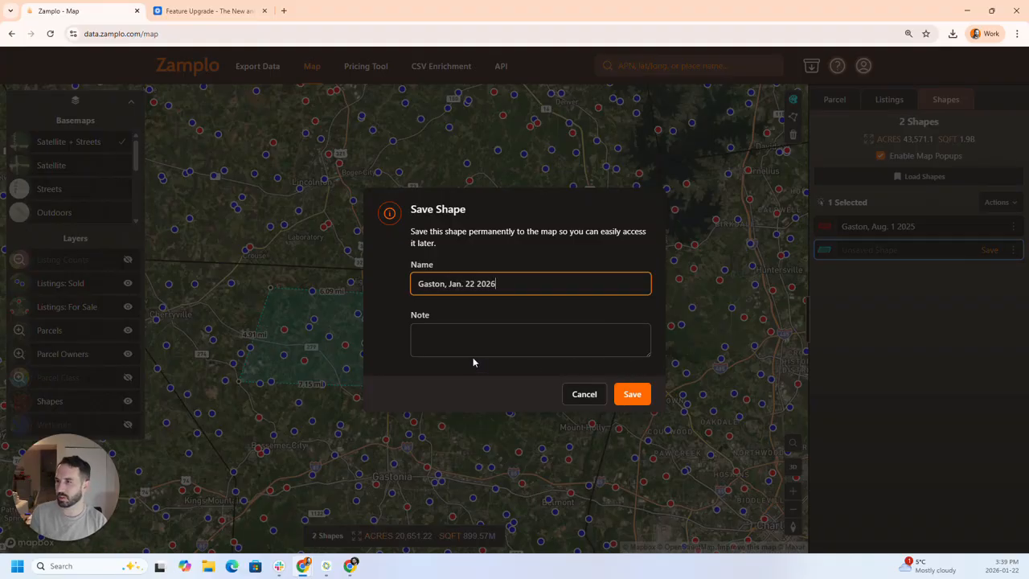
{"action": "left_click", "coordinate": [632, 394]}
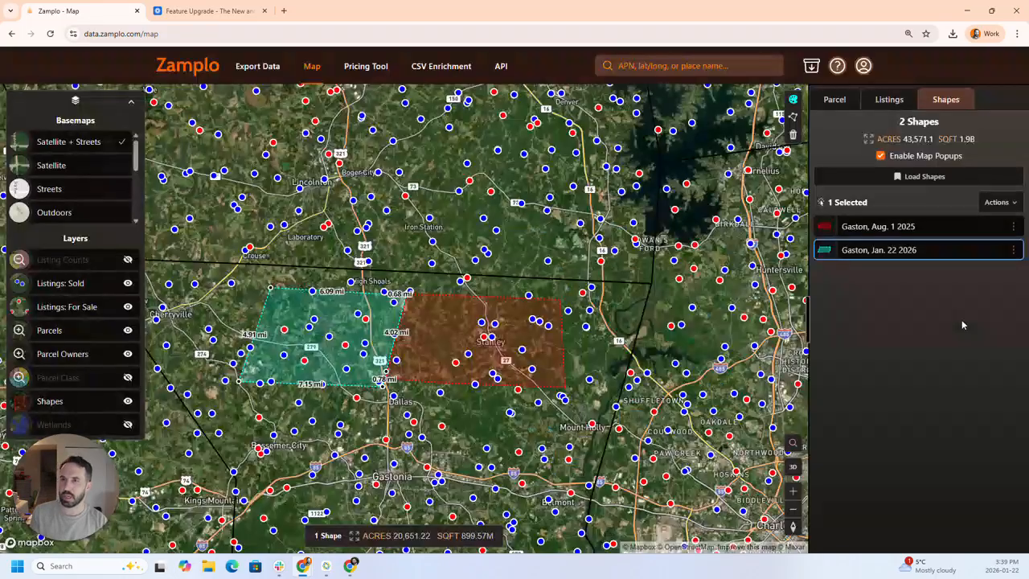
Group the "Gaston, Aug. 1 2025" and "Gaston, Jan. 22 2026" shapes and save the group as "Gaston Campaign"
{"action": "left_click", "coordinate": [969, 233]}
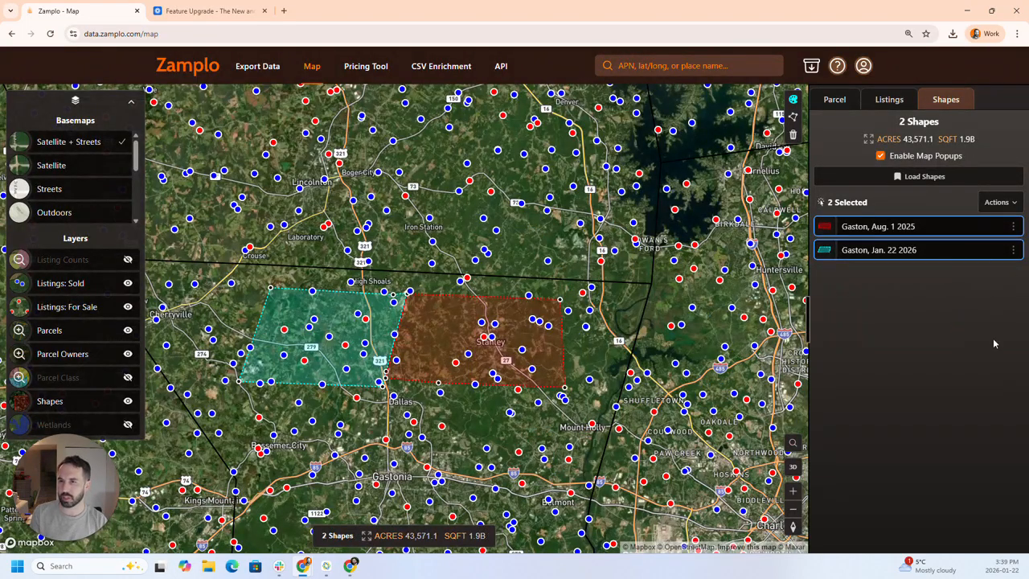
{"action": "left_click", "coordinate": [999, 202]}
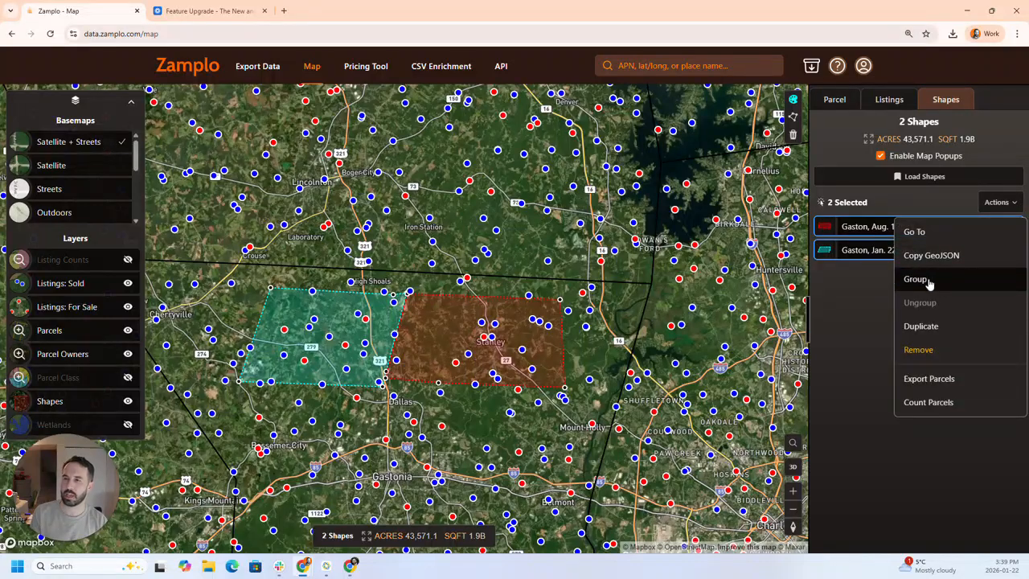
{"action": "left_click", "coordinate": [925, 283]}
{"action": "type", "text": "Gasto"}
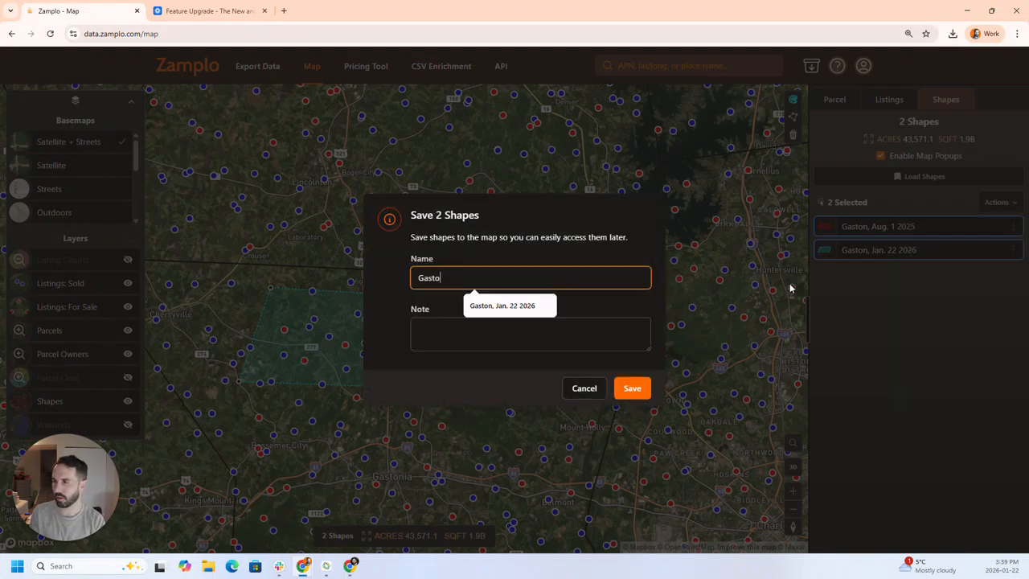
{"action": "type", "text": "n Campaign"}
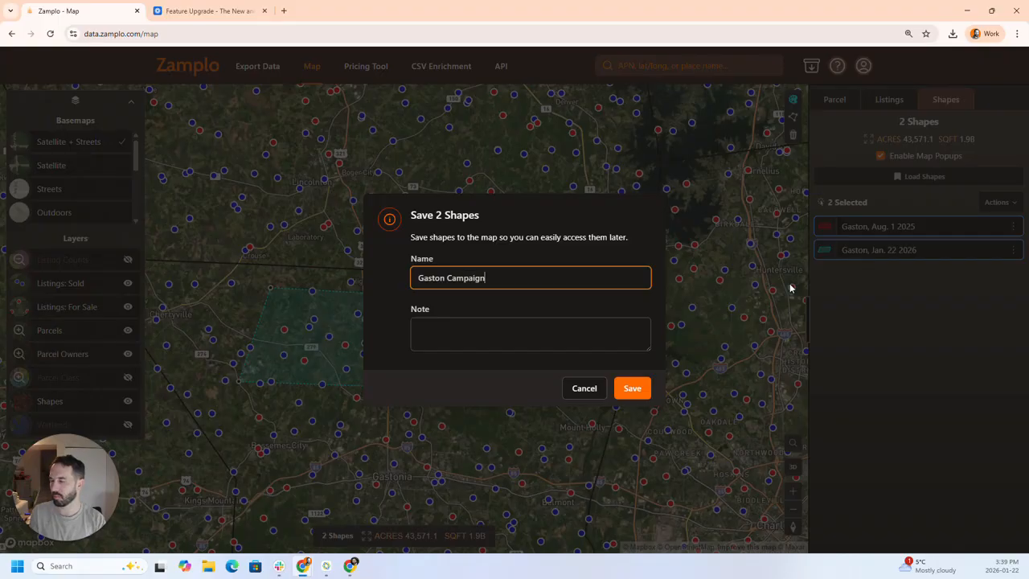
{"action": "left_click", "coordinate": [641, 389]}
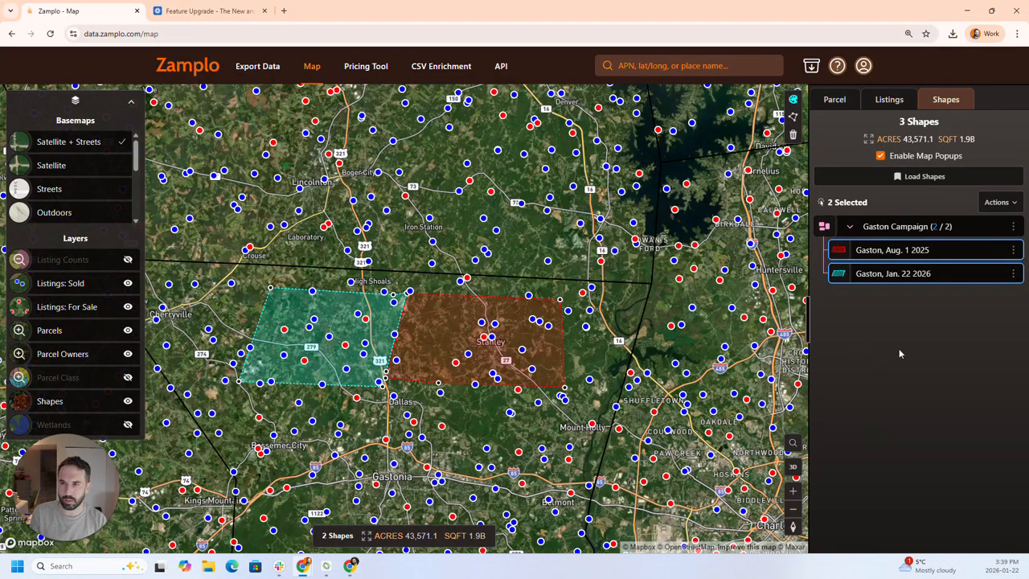
{"action": "left_click", "coordinate": [1012, 226]}
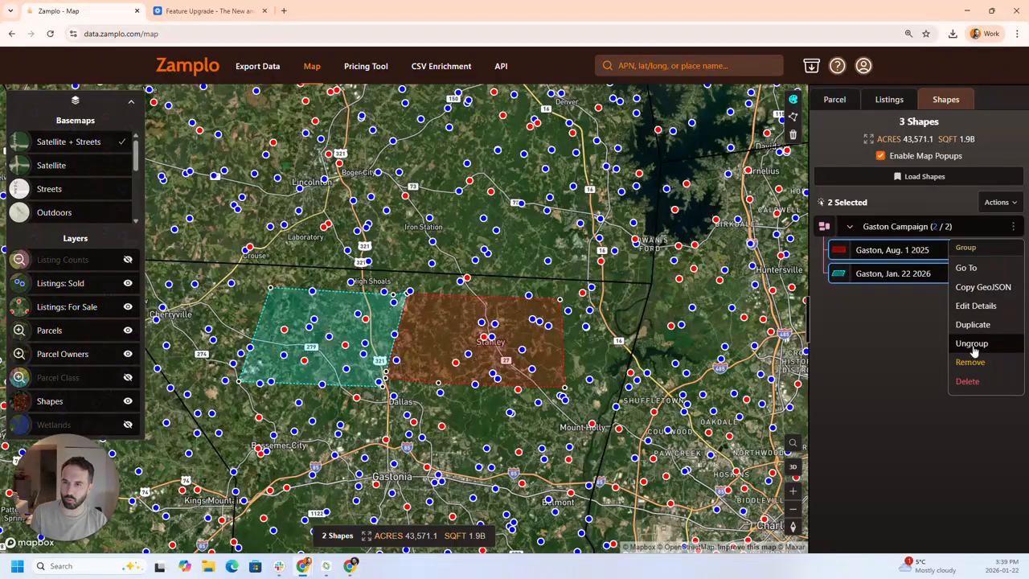
{"action": "left_click", "coordinate": [876, 344]}
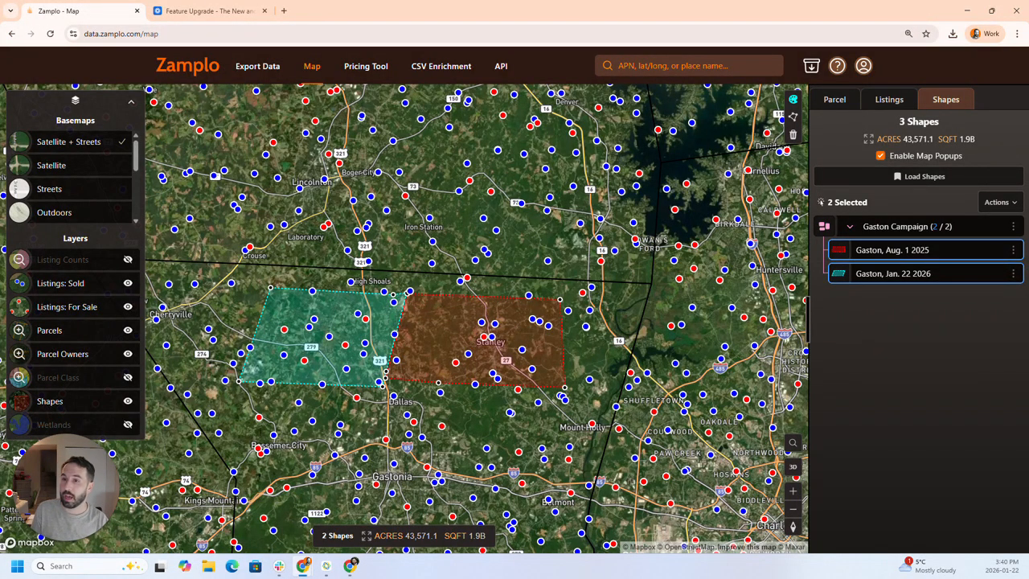
Remove the "Gaston Campaign" group from the map and load the previously saved "Purchases" group
{"action": "left_click", "coordinate": [1015, 231]}
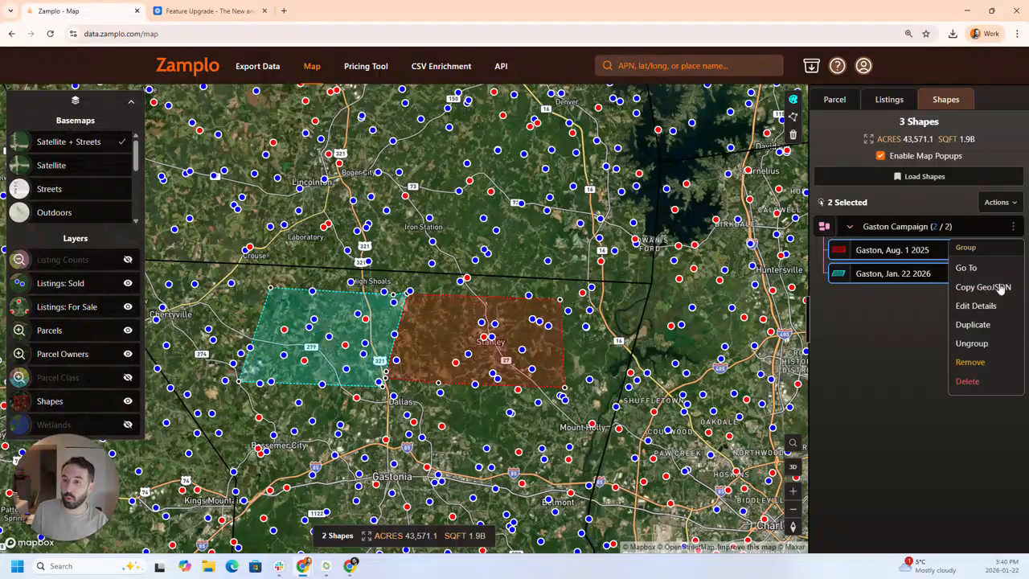
{"action": "left_click", "coordinate": [972, 367]}
{"action": "left_click", "coordinate": [937, 160]}
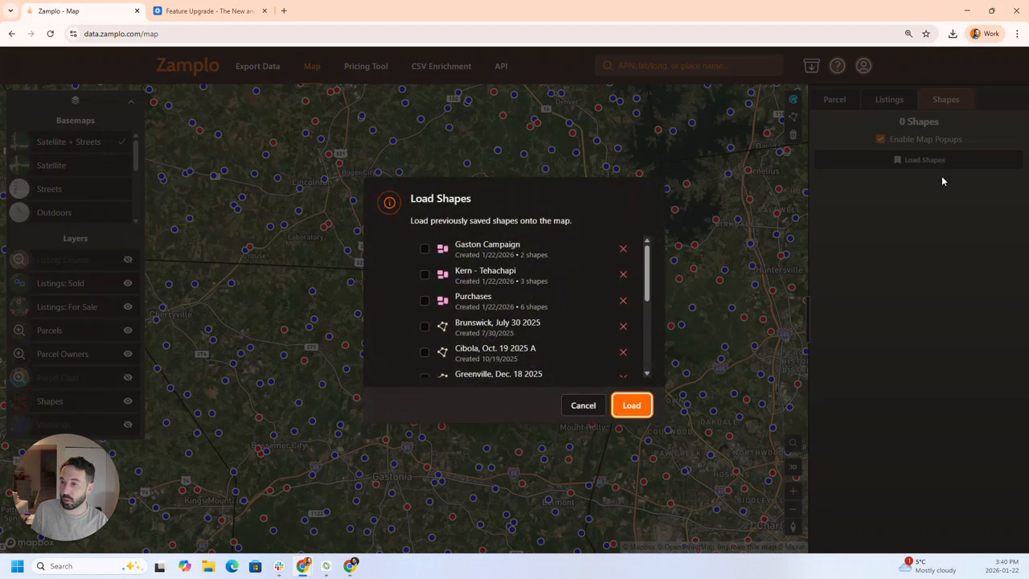
{"action": "left_click", "coordinate": [425, 302]}
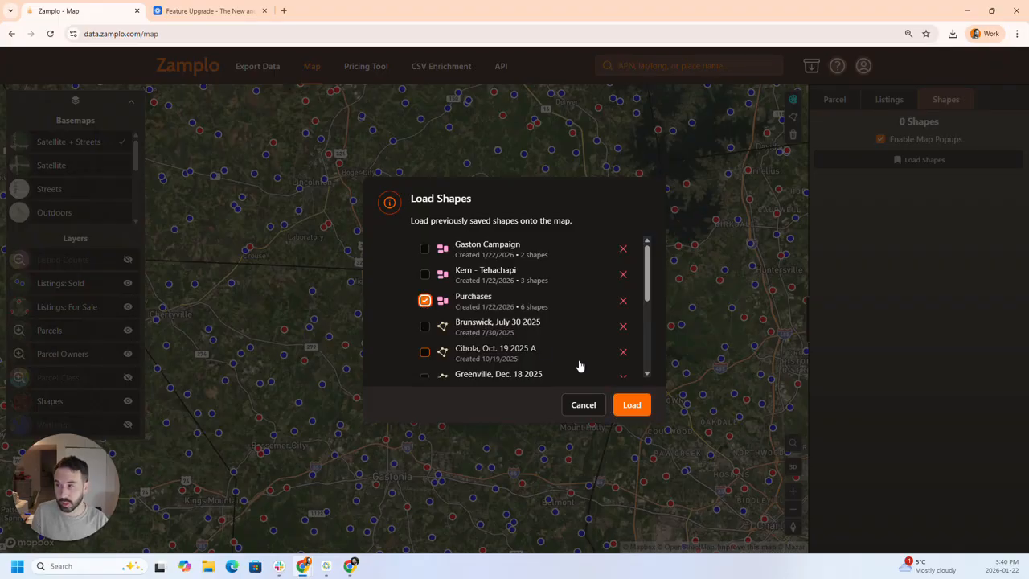
{"action": "left_click", "coordinate": [630, 404]}
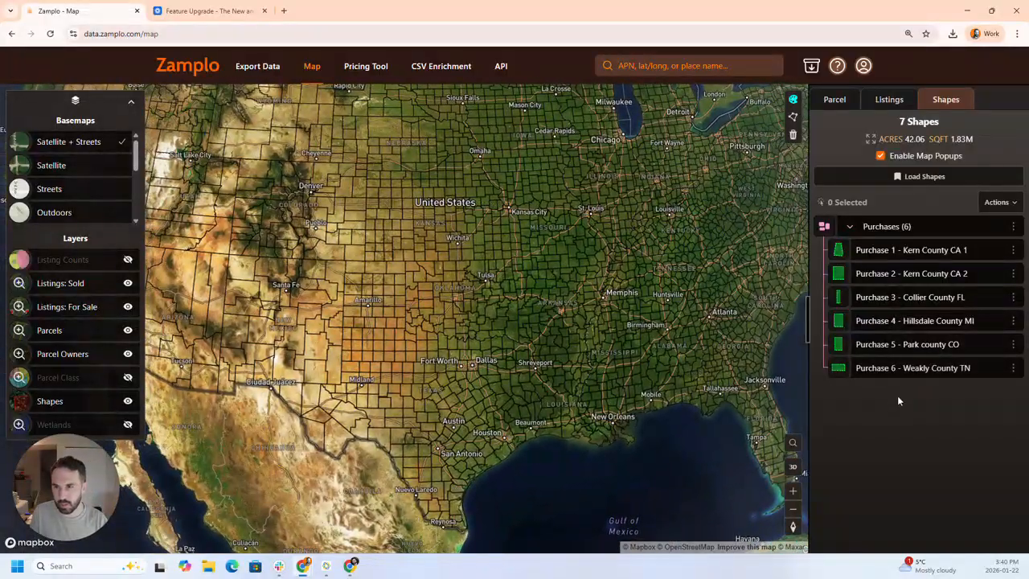
Go to the "Purchase 1 - Kern County CA 1" shape of the Purchases group on the map
{"action": "left_click", "coordinate": [1013, 250]}
{"action": "left_click", "coordinate": [967, 291]}
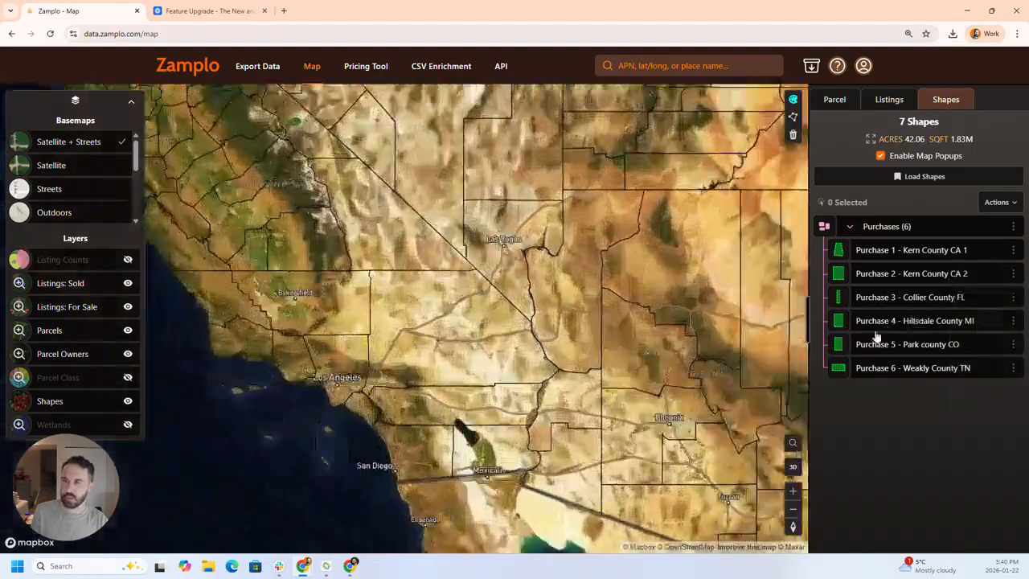